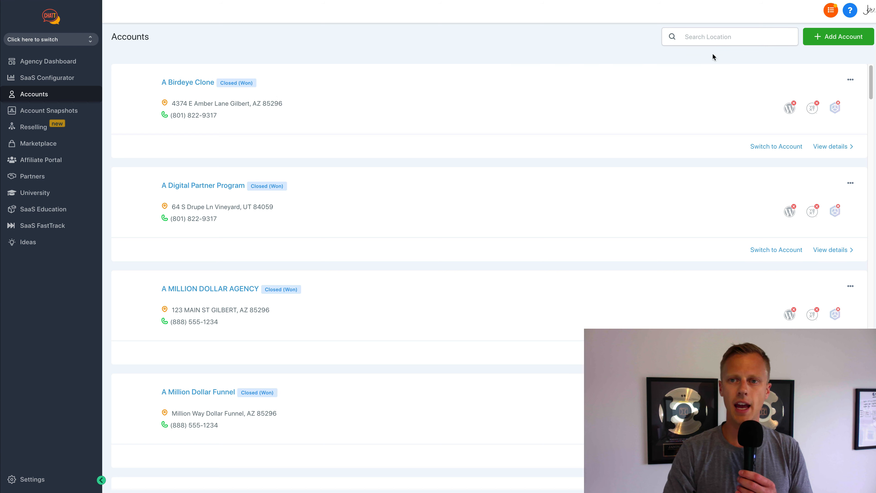
# - Filter the accounts by 'gohigh', then open the HighLevel special offer page
pyautogui.click(729, 37)
pyautogui.write('go')
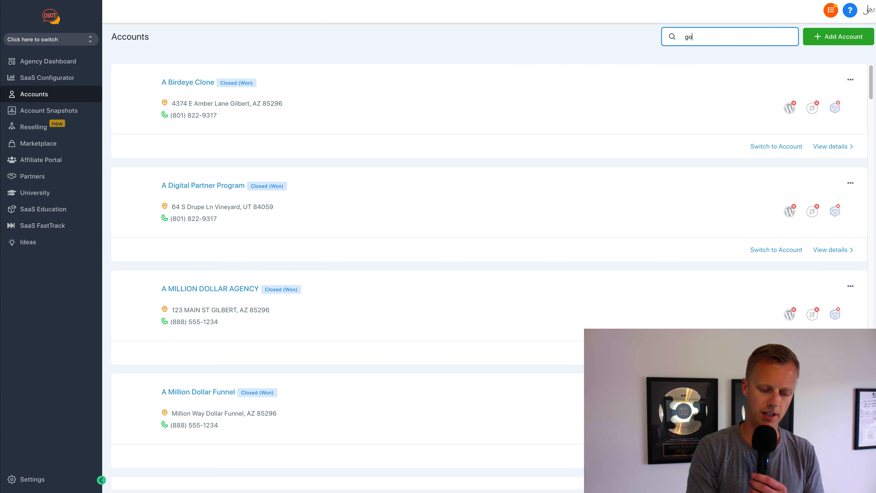
pyautogui.write('high')
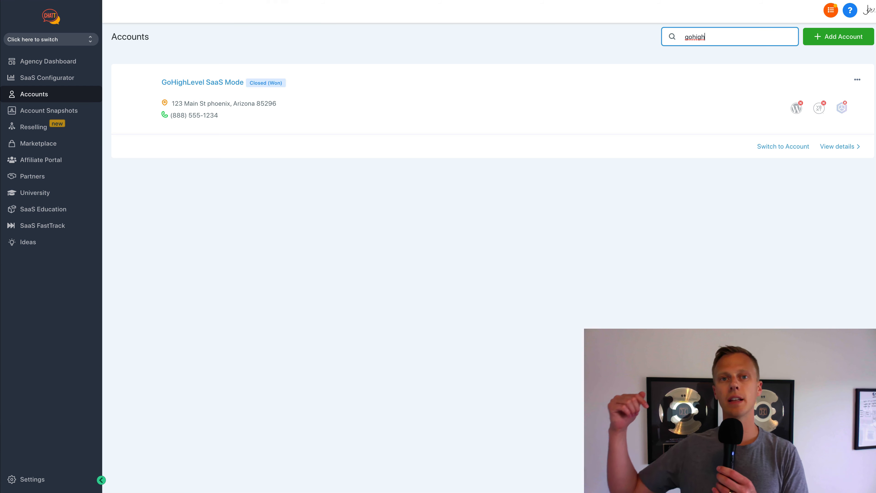
pyautogui.click(309, 0)
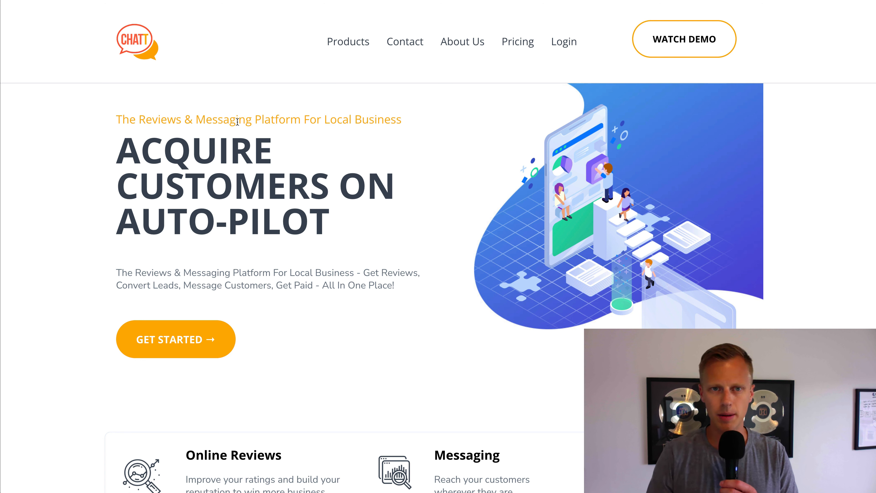
# - Go from Customer Reviews to Pricing and start the Essentials $199/mo free trial
pyautogui.moveTo(345, 47)
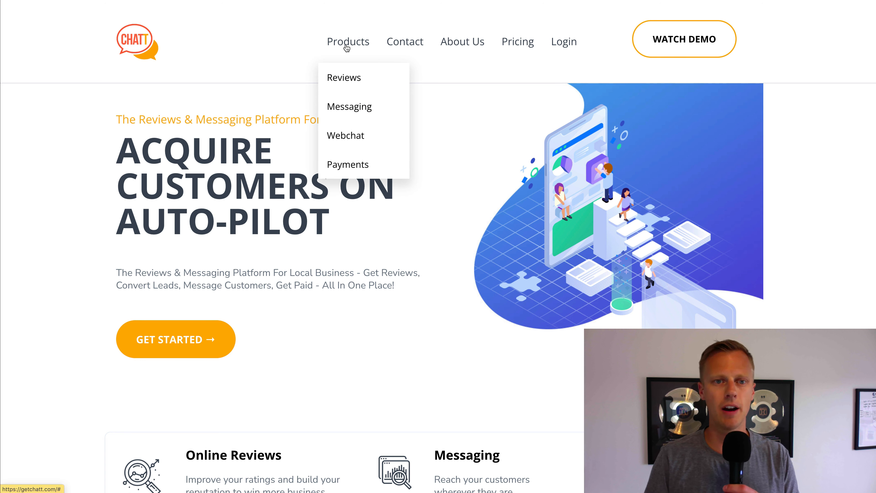
pyautogui.click(349, 80)
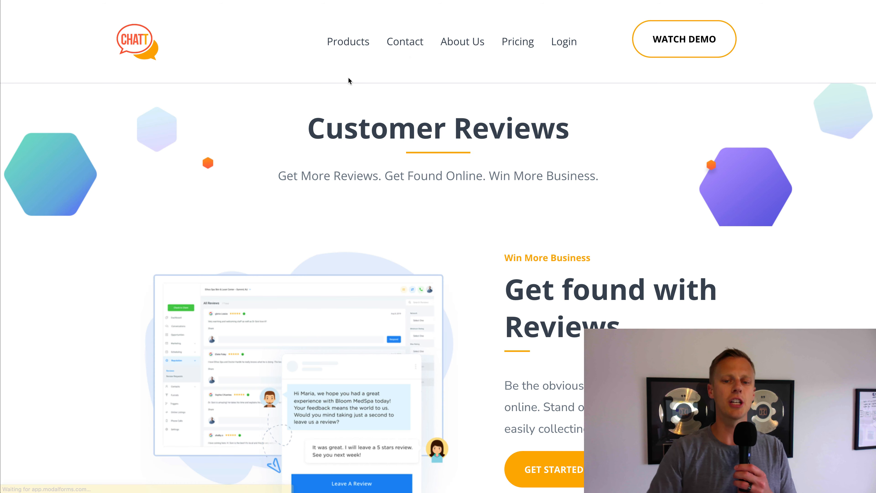
pyautogui.scroll(-10, 370, 154)
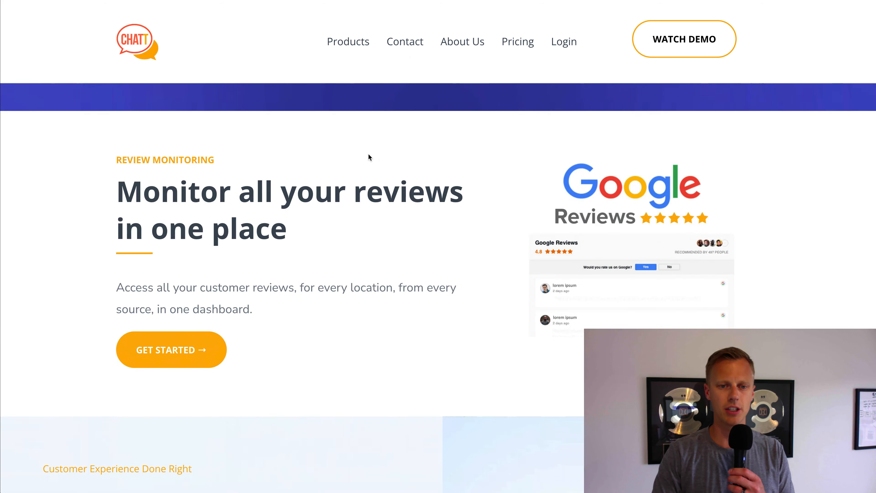
pyautogui.scroll(-10, 371, 164)
pyautogui.scroll(5, 407, 117)
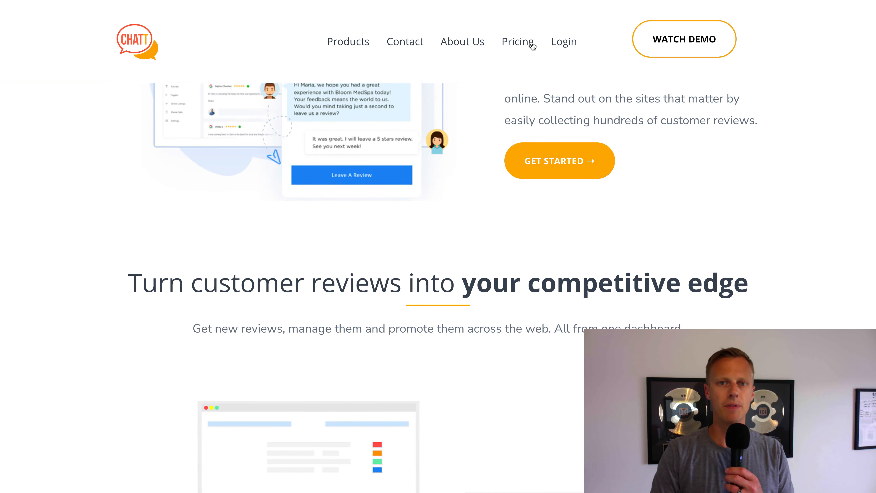
pyautogui.click(532, 46)
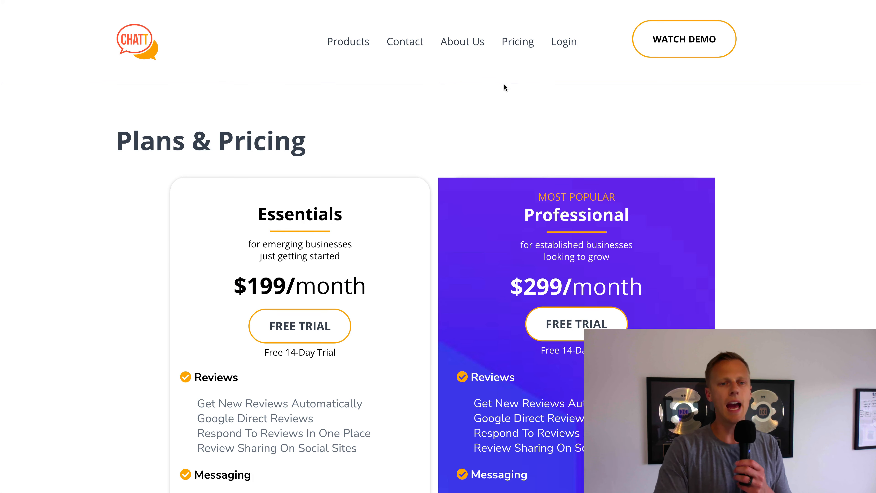
pyautogui.scroll(-10, 486, 102)
pyautogui.scroll(10, 515, 91)
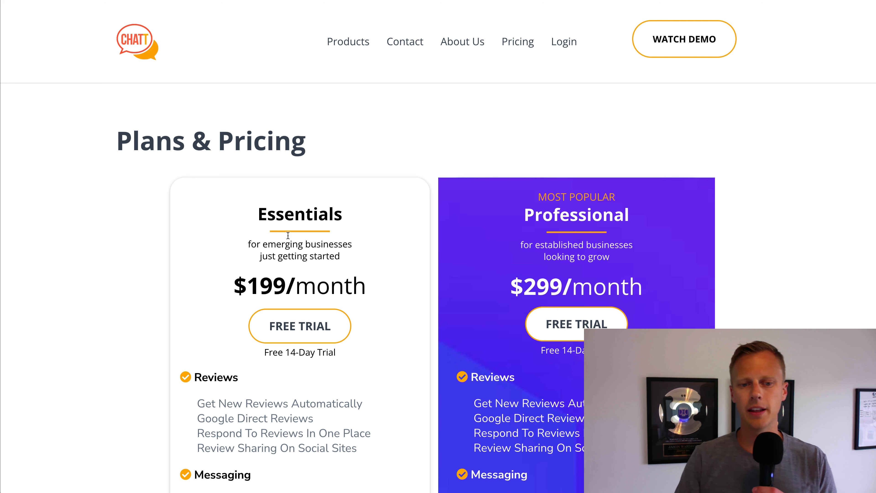
pyautogui.click(289, 325)
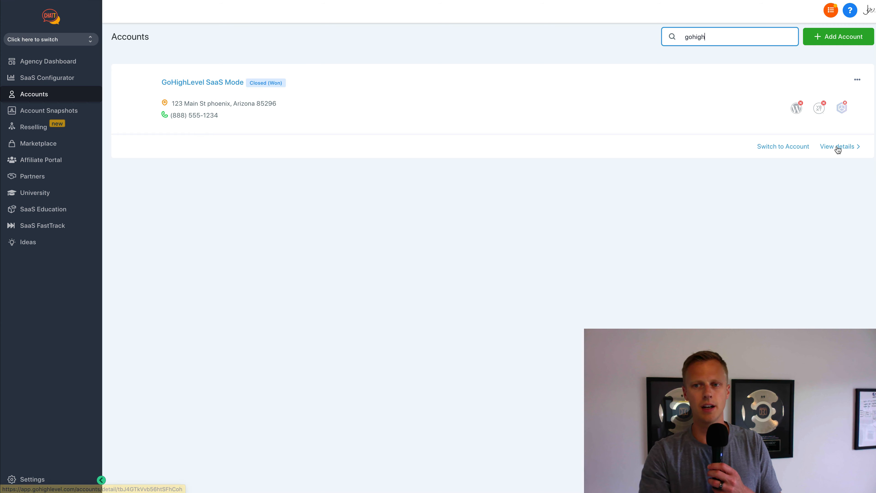
# - Choose the Agency Partner Program snapshot to load into the GoHighLevel SaaS Mode account
pyautogui.click(827, 149)
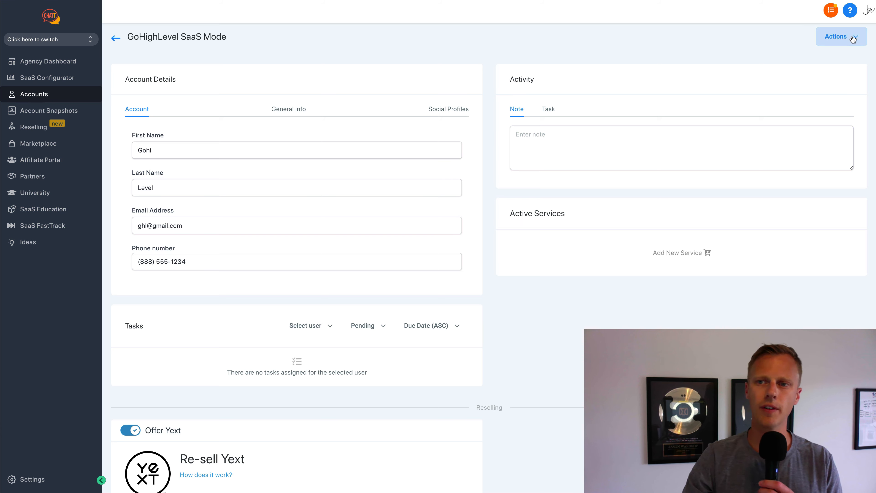
pyautogui.click(839, 37)
pyautogui.click(826, 58)
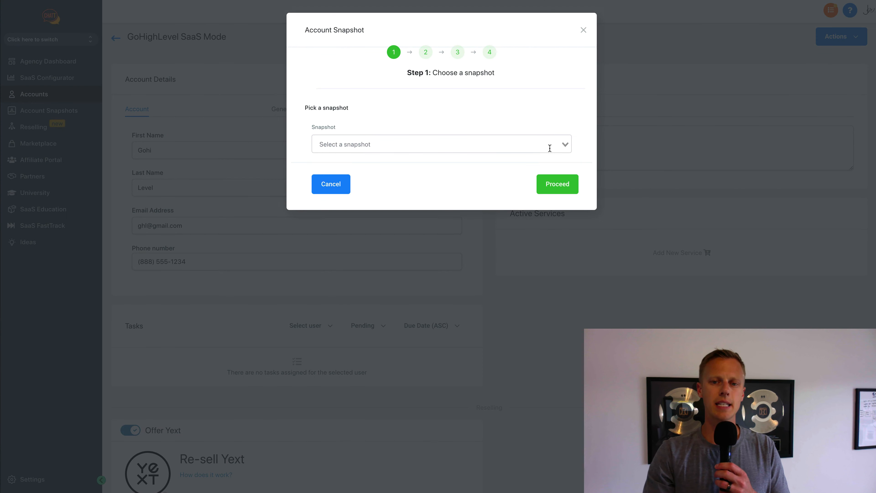
pyautogui.click(561, 144)
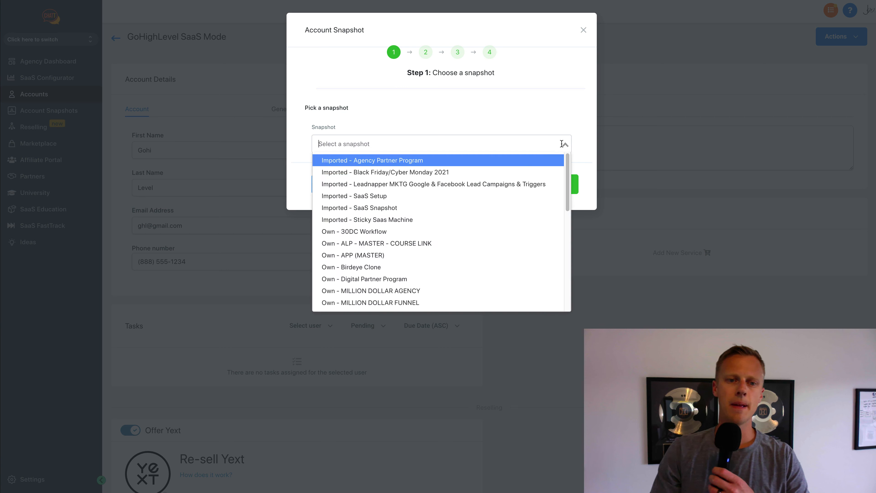
pyautogui.click(461, 162)
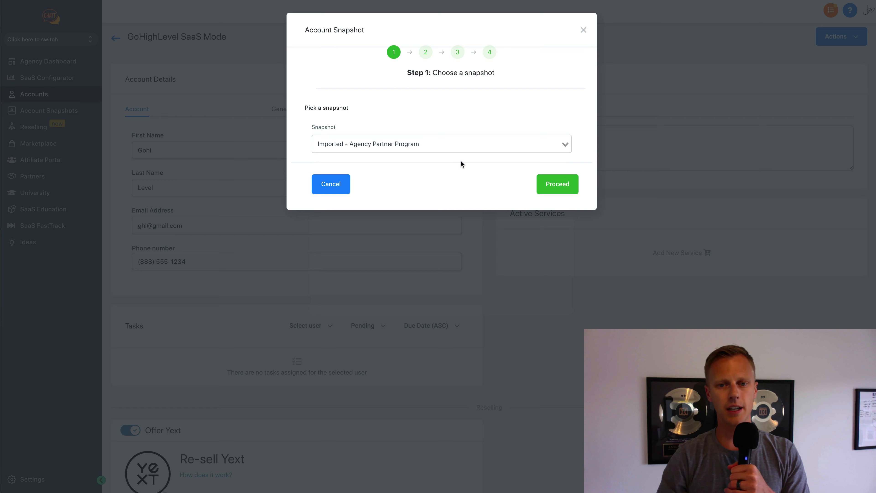
# - Push all snapshot assets, skipping conflicts, then go to SaaS plans and pricing
pyautogui.click(557, 185)
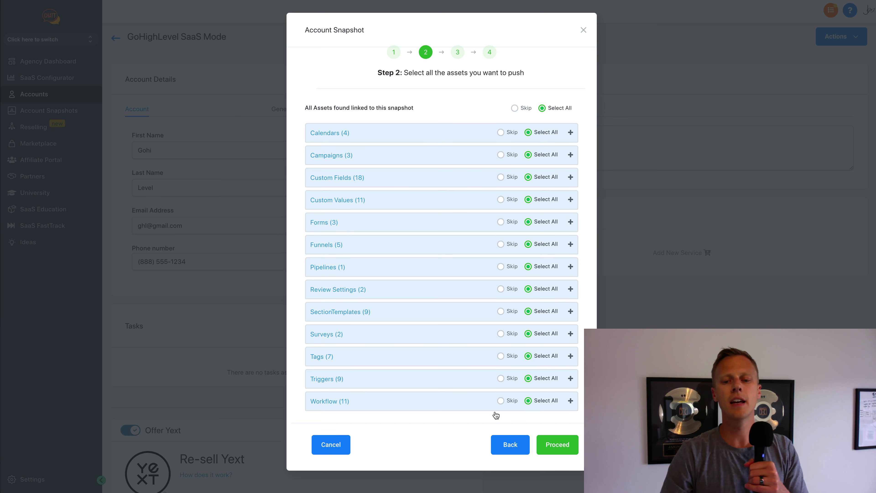
pyautogui.click(560, 446)
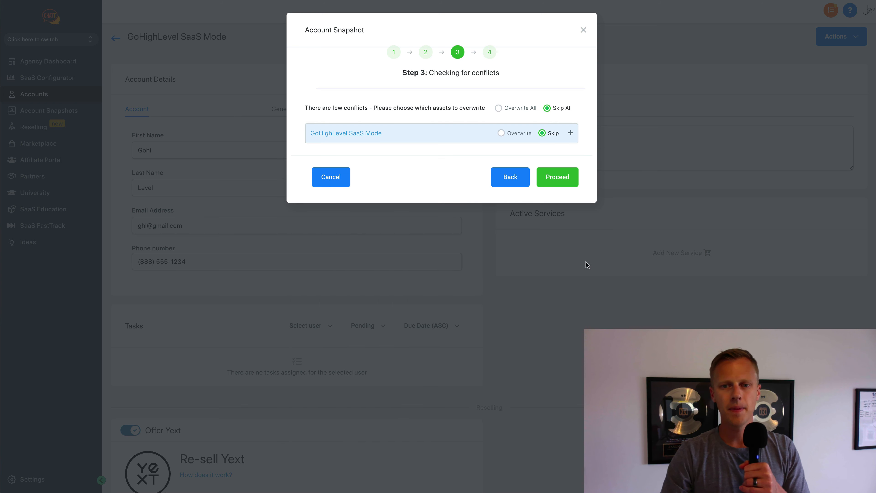
pyautogui.click(565, 182)
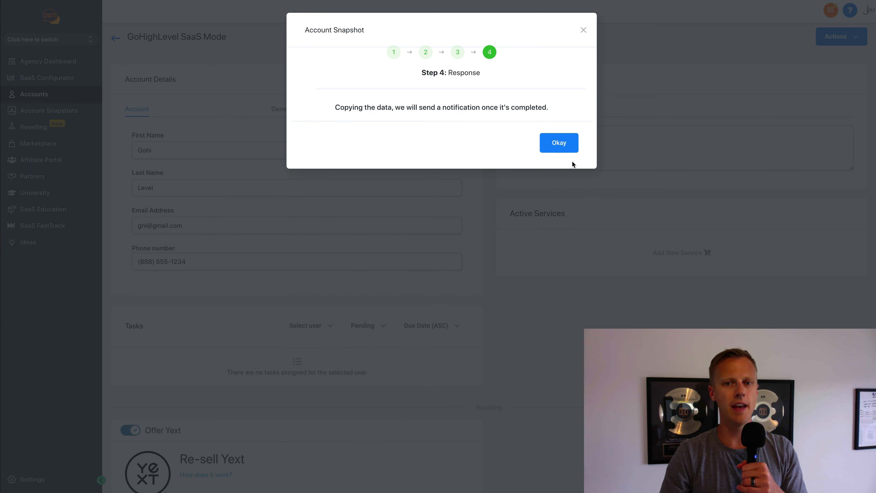
pyautogui.click(584, 31)
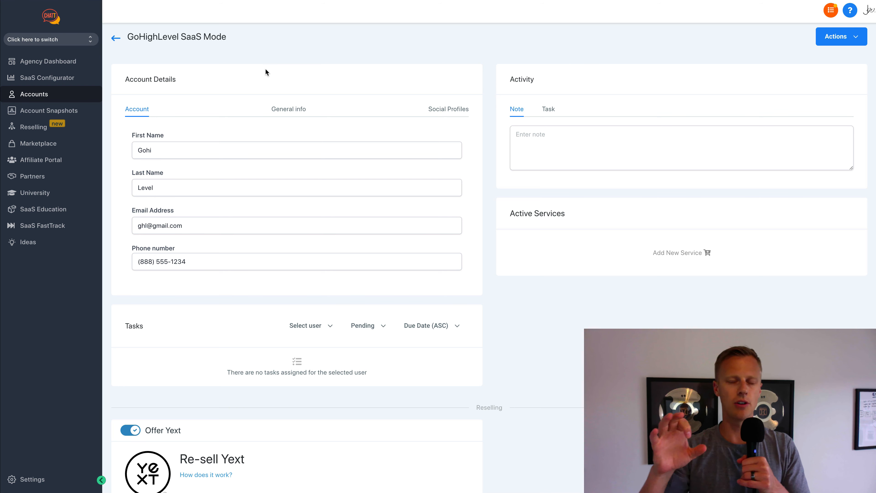
pyautogui.click(47, 77)
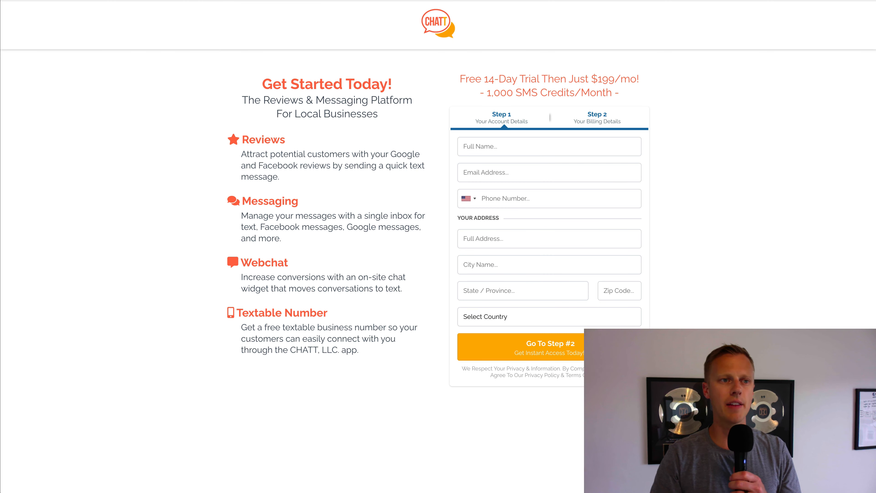
# - Return to the CHATT Plans & Pricing page and scroll through the plan features
pyautogui.press('super+Left')
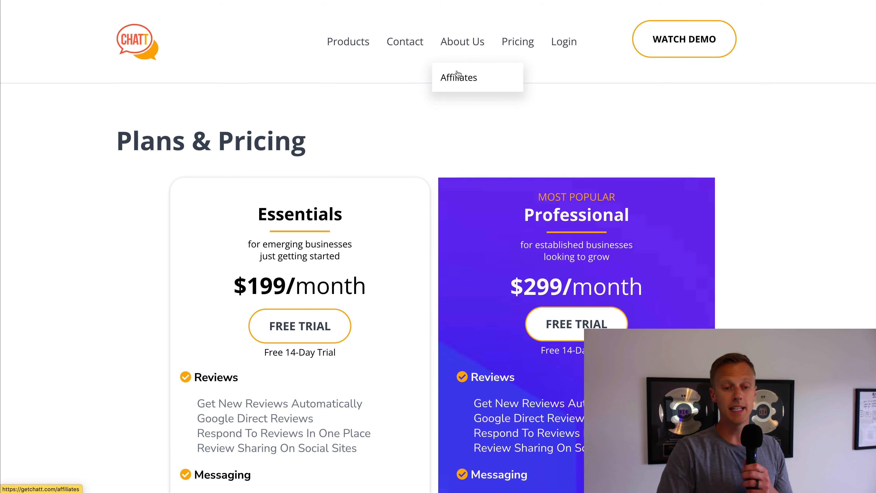
pyautogui.scroll(-3, 212, 203)
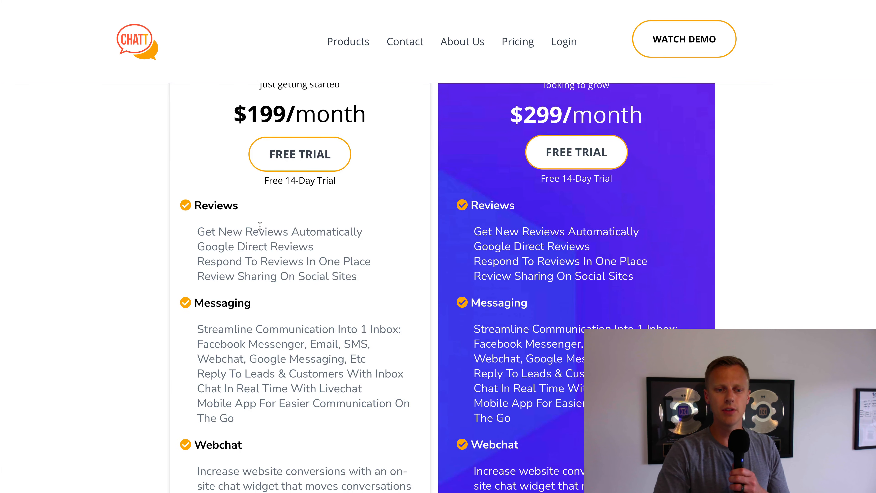
pyautogui.scroll(-4, 222, 320)
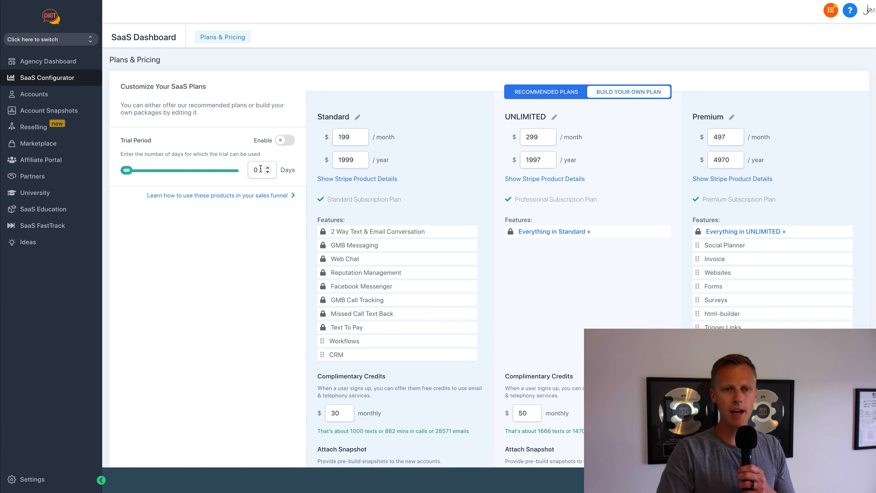
# - Set a 14-day trial; move Workflows and CRM to UNLIMITED, Memberships and Funnels to Premium
pyautogui.moveTo(261, 170); pyautogui.dragTo(247, 169)
pyautogui.write('14')
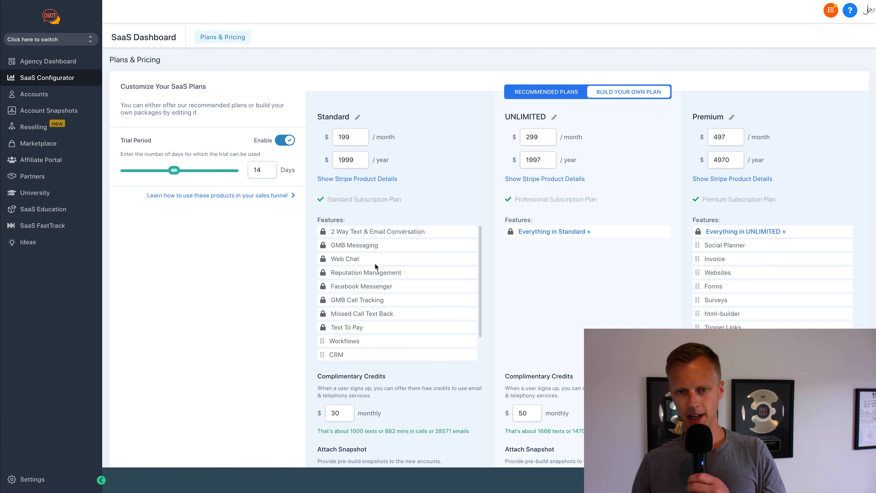
pyautogui.moveTo(322, 340); pyautogui.dragTo(536, 252)
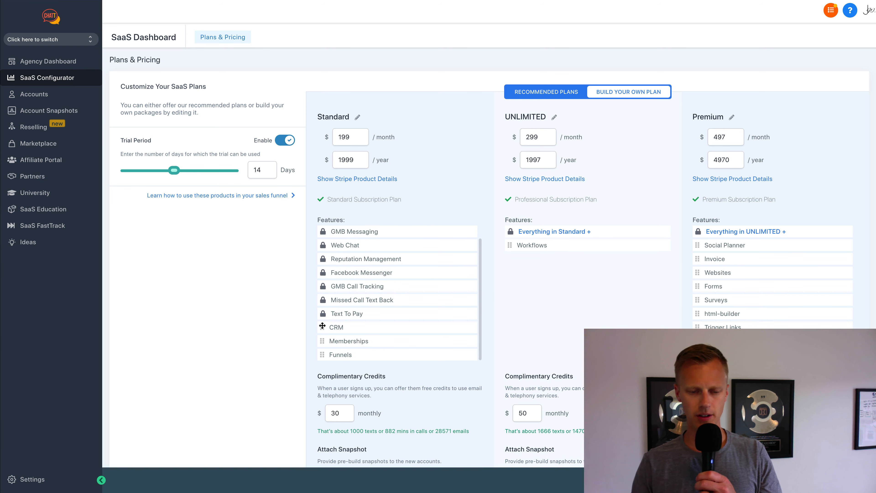
pyautogui.moveTo(332, 328); pyautogui.dragTo(518, 258)
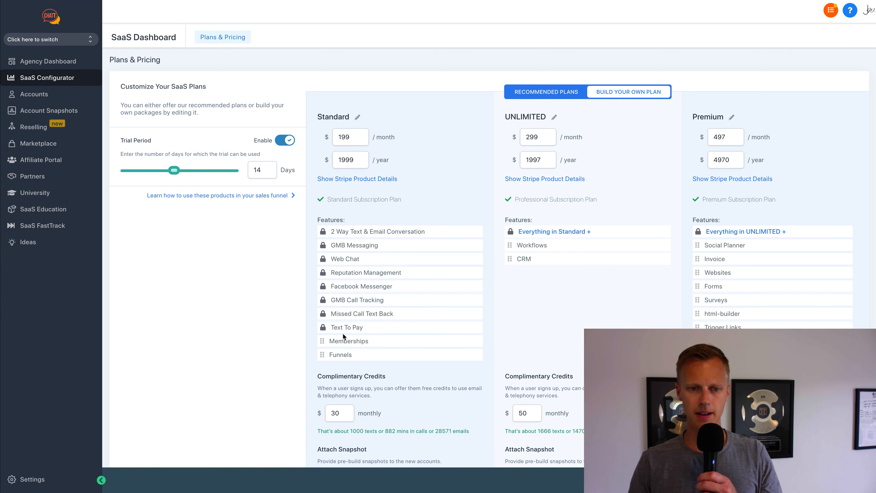
pyautogui.moveTo(332, 340); pyautogui.dragTo(673, 312)
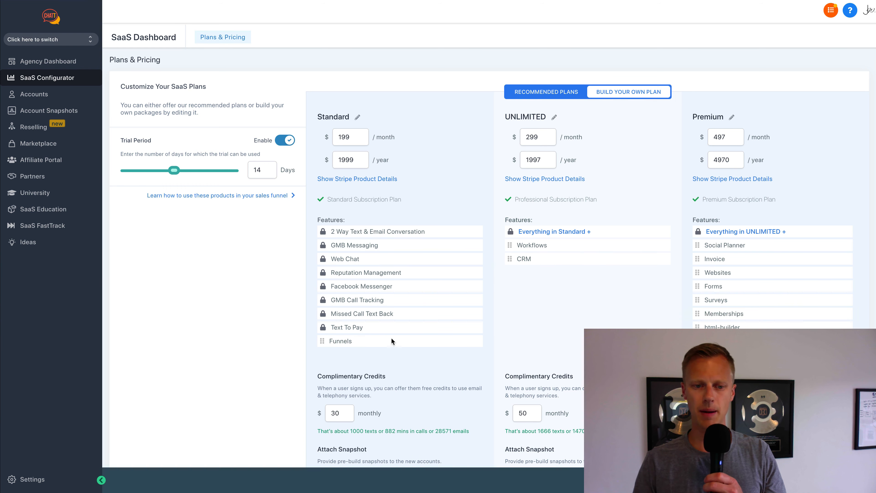
pyautogui.moveTo(325, 341); pyautogui.dragTo(691, 294)
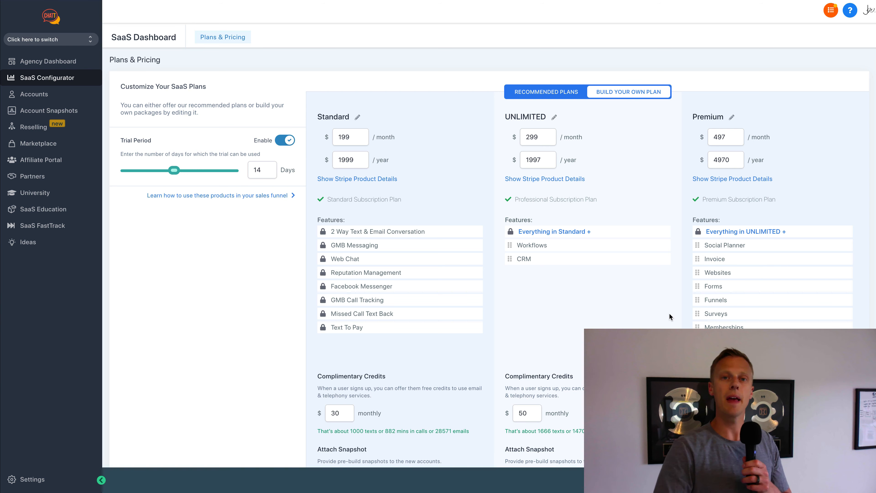
# - Give the Standard plan $30 of monthly complimentary credits
pyautogui.scroll(-2, 390, 326)
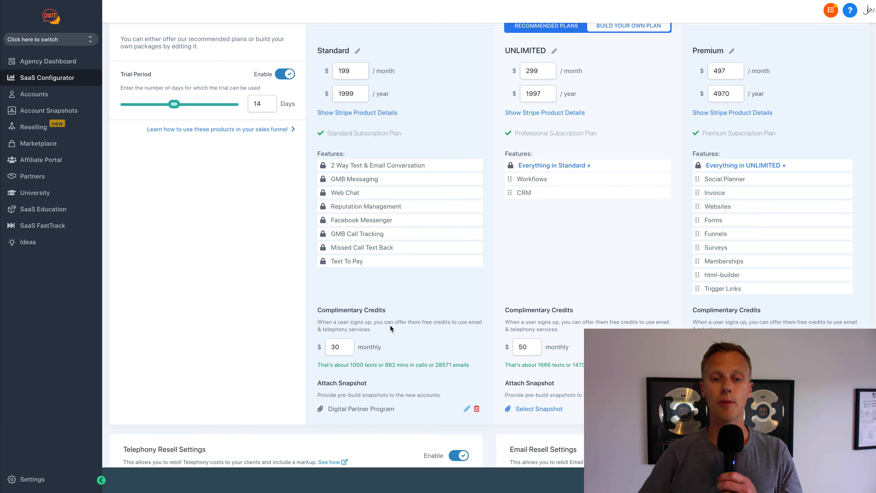
pyautogui.moveTo(340, 347); pyautogui.dragTo(328, 347)
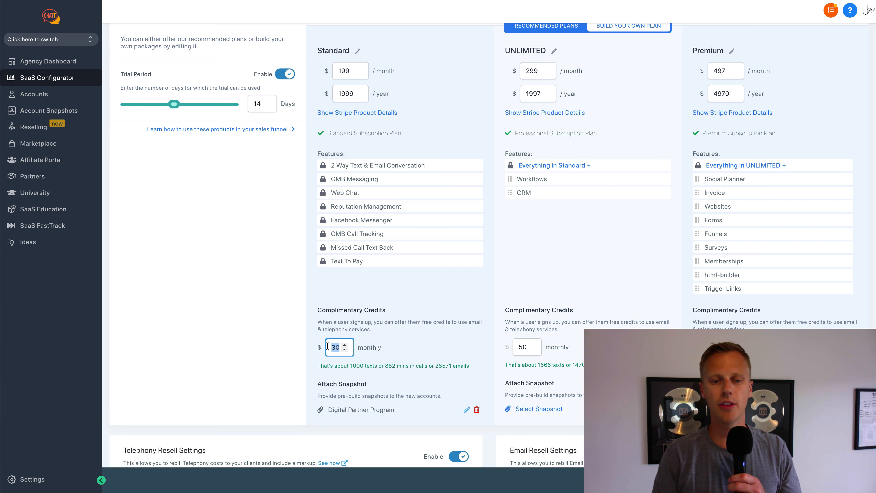
pyautogui.click(350, 365)
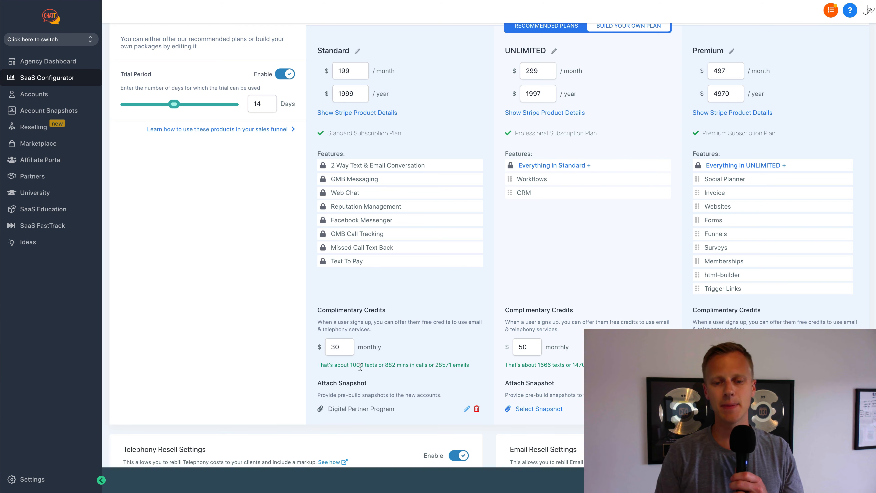
# - Review the plan settings, checking telephony resell at a 4x rebill markup
pyautogui.scroll(-2, 432, 366)
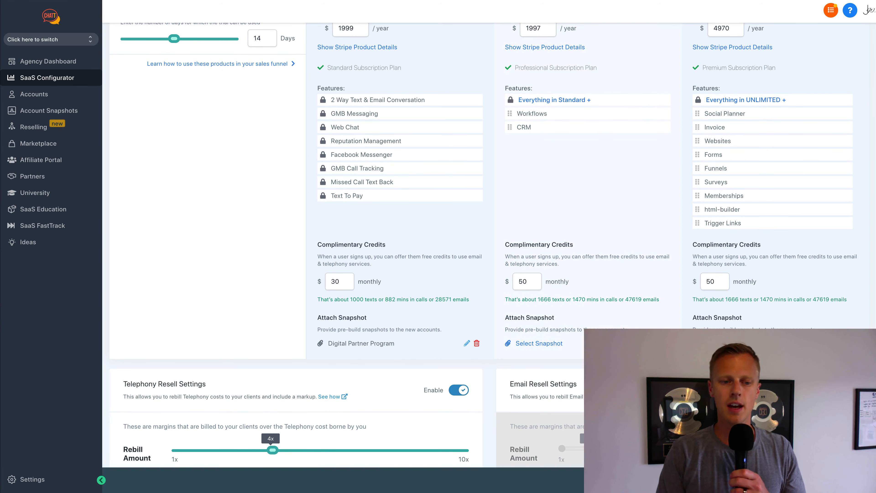
pyautogui.scroll(-3, 473, 355)
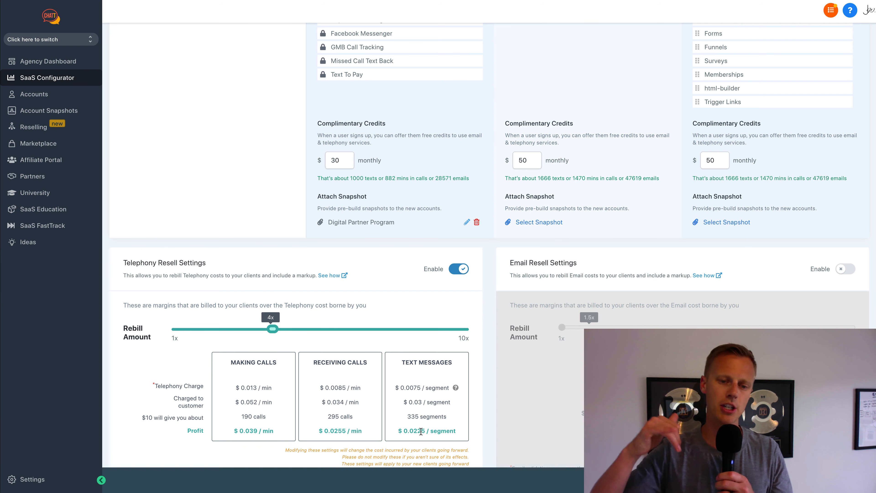
pyautogui.scroll(5, 421, 431)
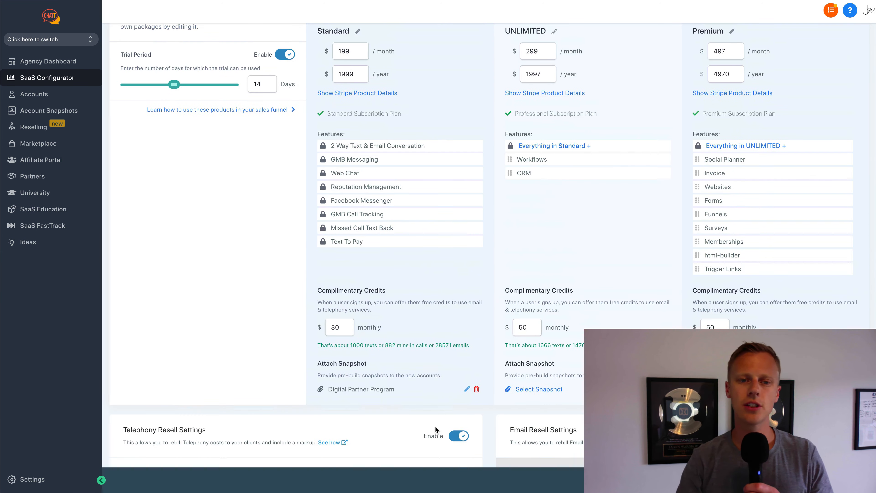
pyautogui.scroll(3, 400, 149)
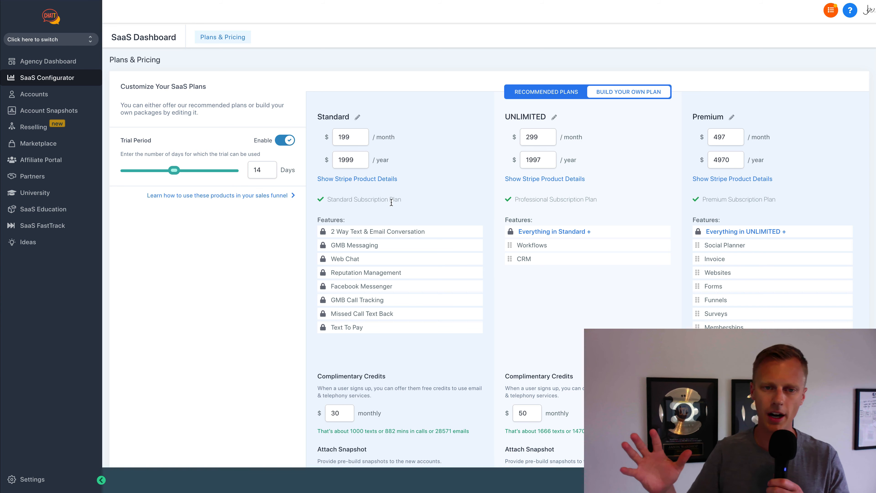
pyautogui.scroll(-8, 285, 248)
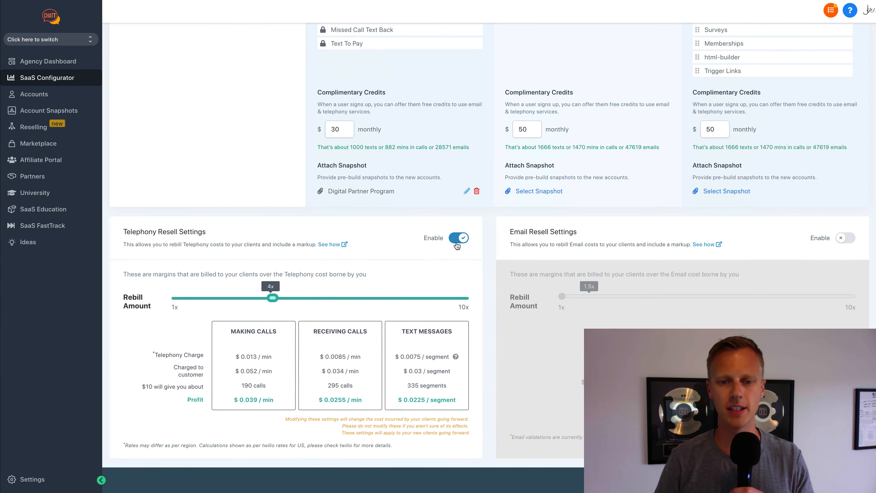
pyautogui.scroll(6, 458, 245)
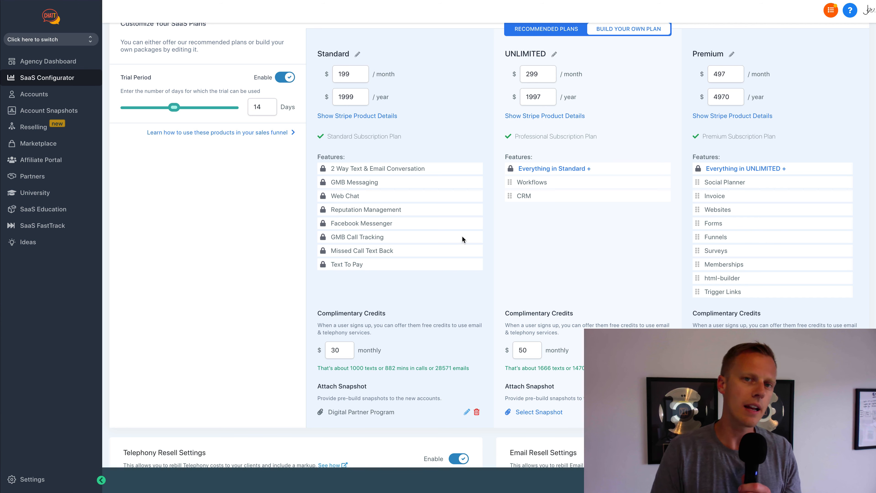
pyautogui.scroll(-1, 464, 238)
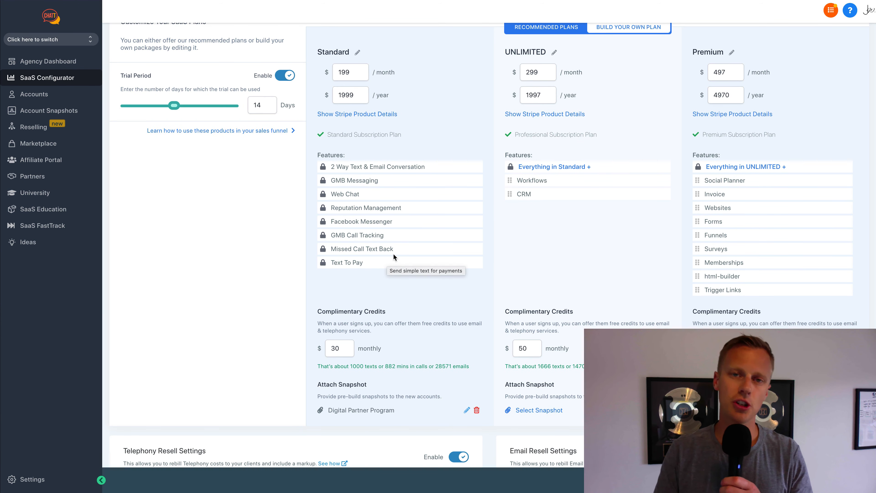
pyautogui.scroll(-5, 393, 254)
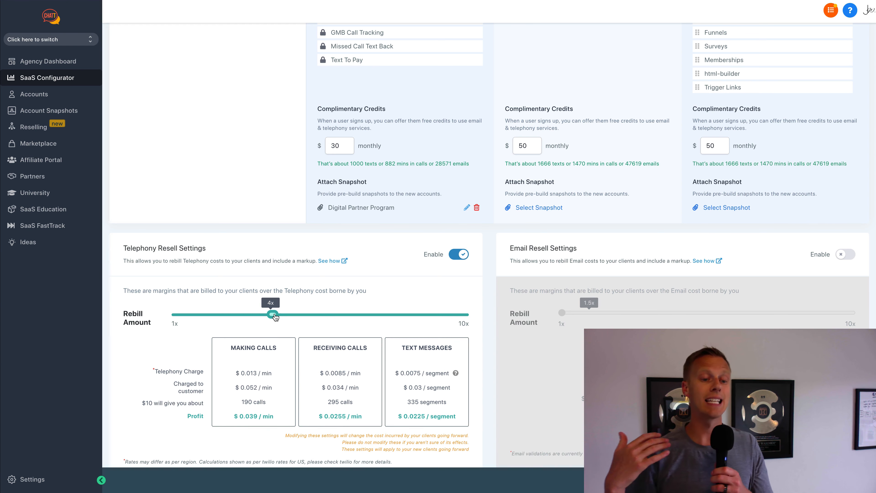
pyautogui.scroll(8, 274, 316)
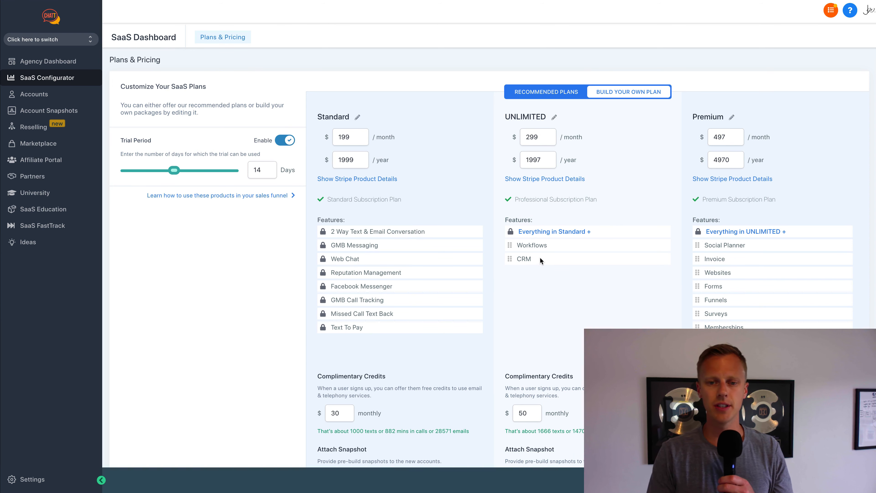
# - Move Social Planner from Premium into the UNLIMITED plan's features
pyautogui.moveTo(698, 245); pyautogui.dragTo(530, 263)
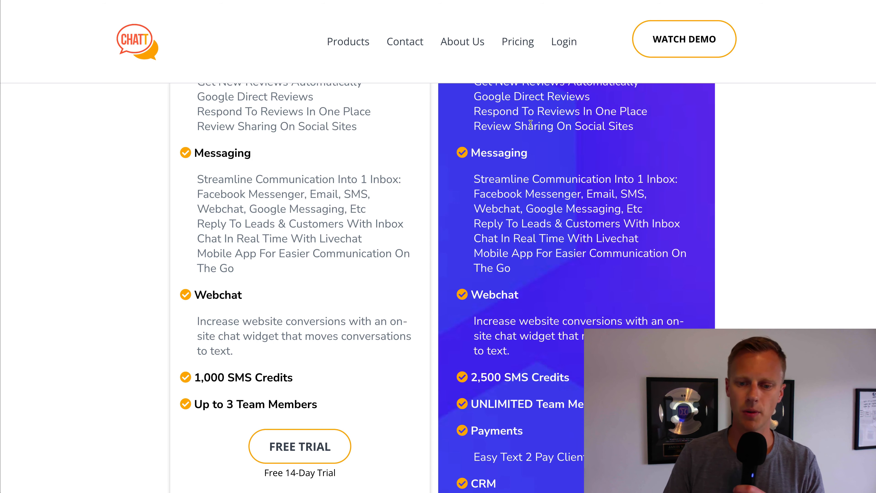
pyautogui.scroll(-8, 536, 151)
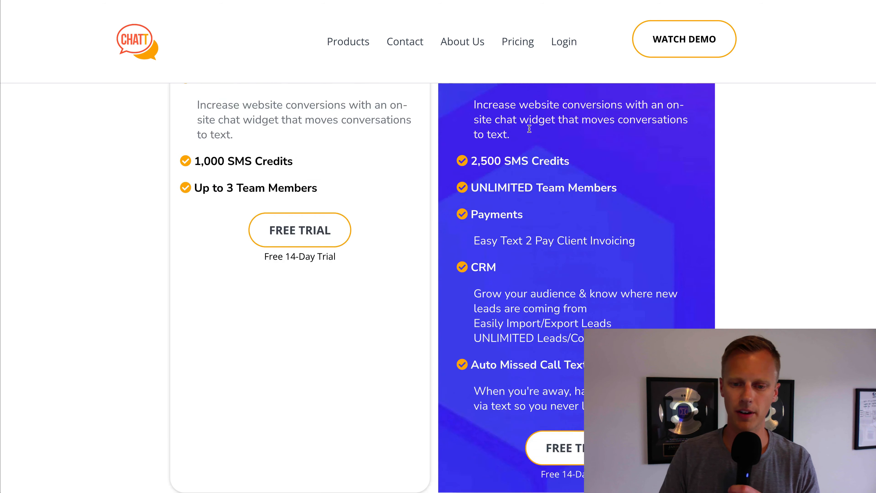
pyautogui.scroll(3, 536, 151)
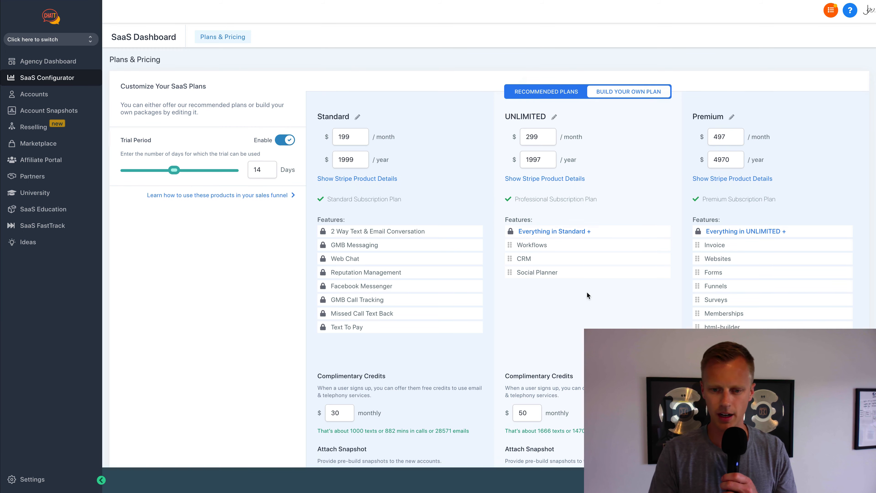
# - Raise the UNLIMITED plan's monthly complimentary credits from $50 to $75
pyautogui.scroll(-2, 588, 295)
pyautogui.doubleClick(518, 352)
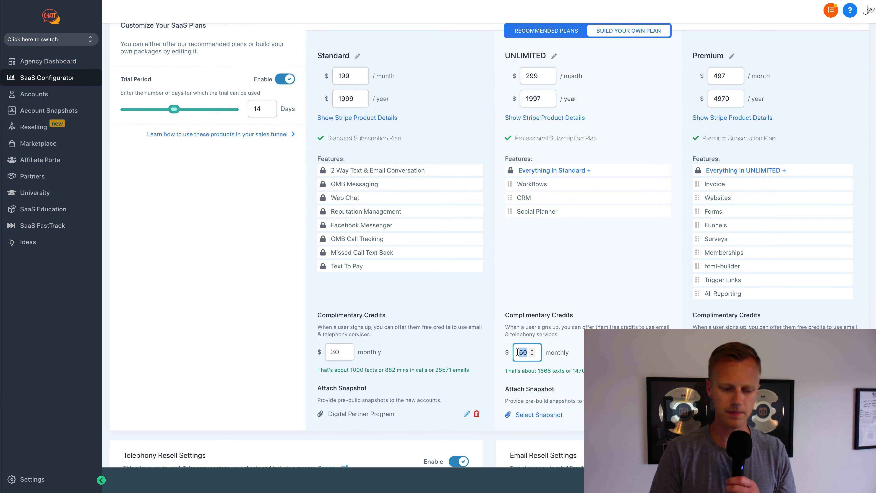
pyautogui.write('60')
pyautogui.press('BackSpace')
pyautogui.press('BackSpace')
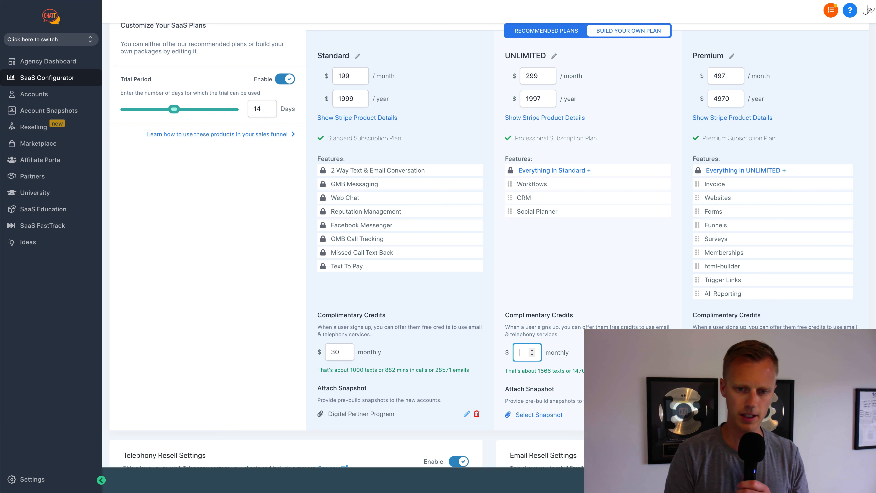
pyautogui.click(555, 298)
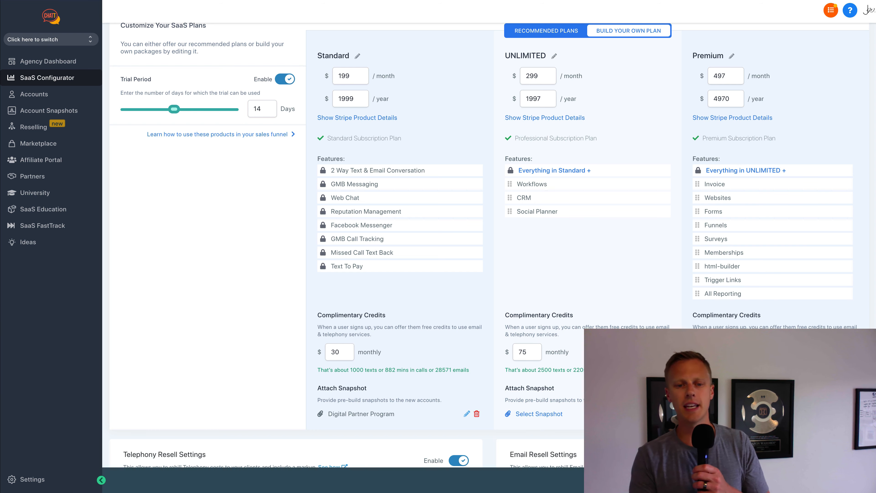
pyautogui.scroll(2, 577, 319)
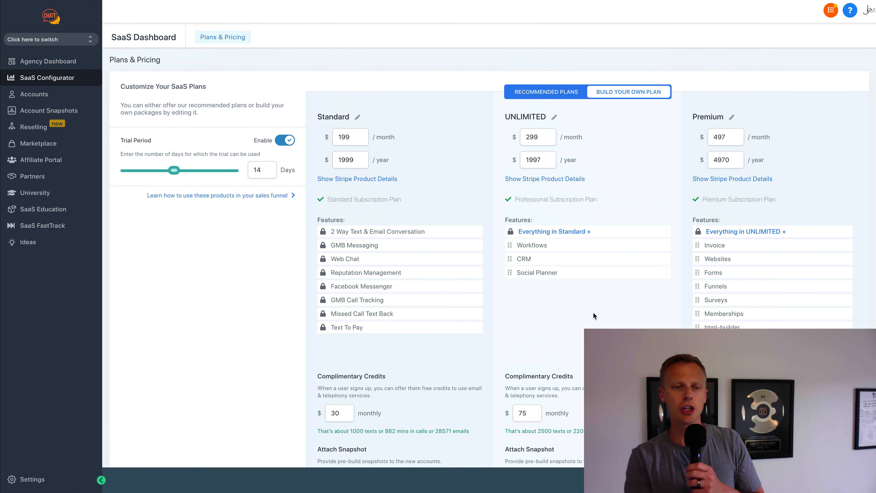
pyautogui.scroll(-2, 361, 257)
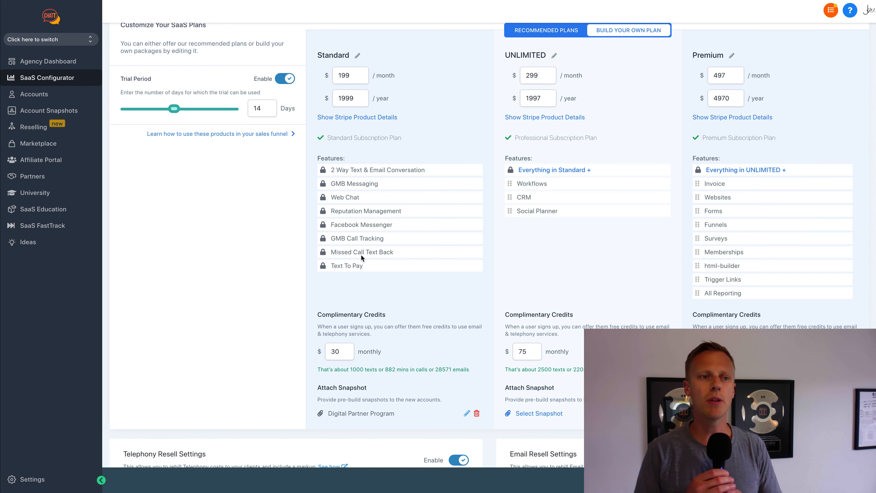
pyautogui.click(53, 96)
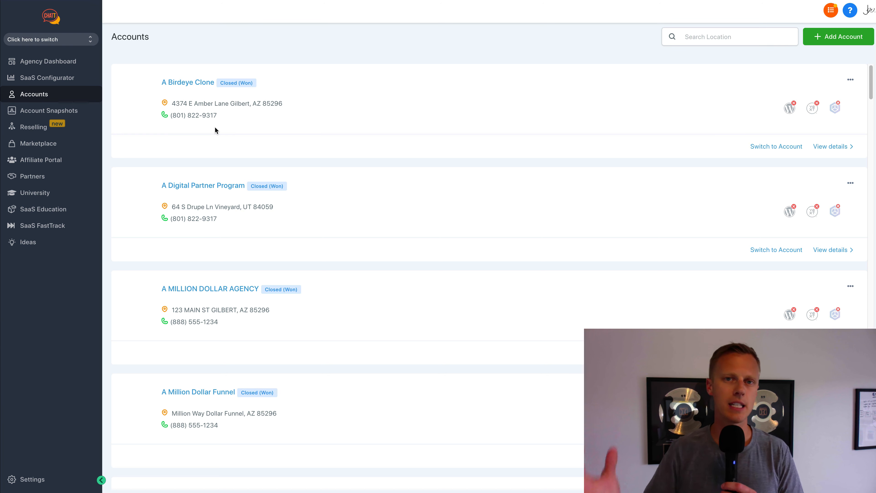
pyautogui.click(59, 81)
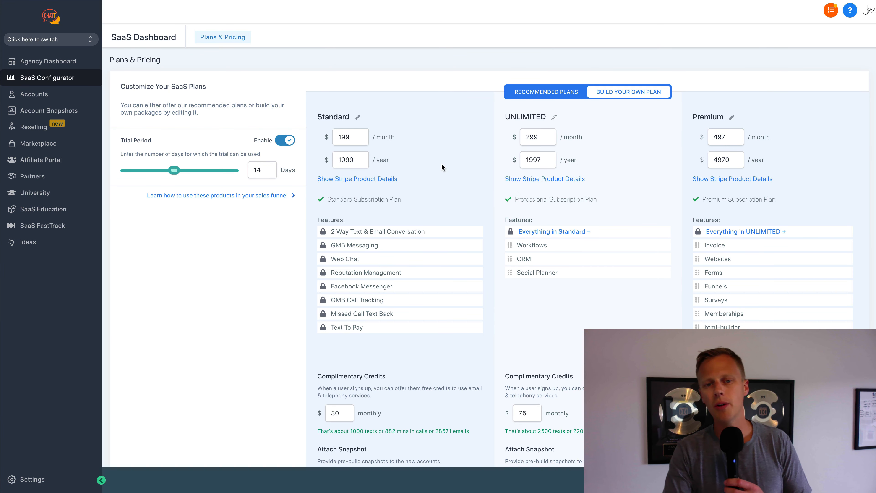
pyautogui.scroll(-1, 439, 164)
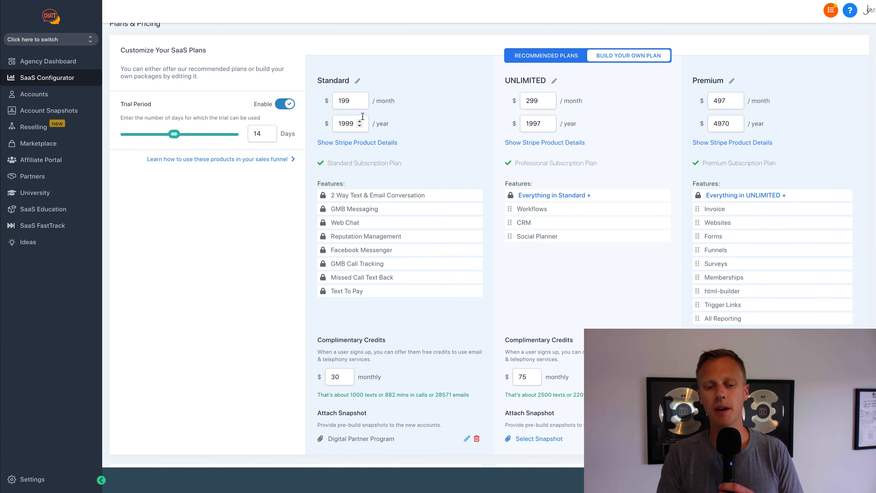
pyautogui.scroll(-2, 363, 116)
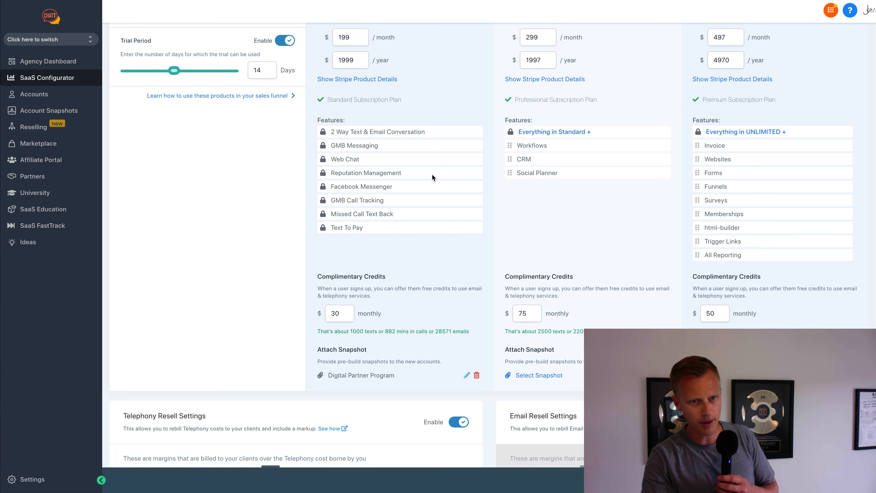
# - Copy the Standard plan's Monthly Plan Id from its Stripe product details
pyautogui.click(368, 80)
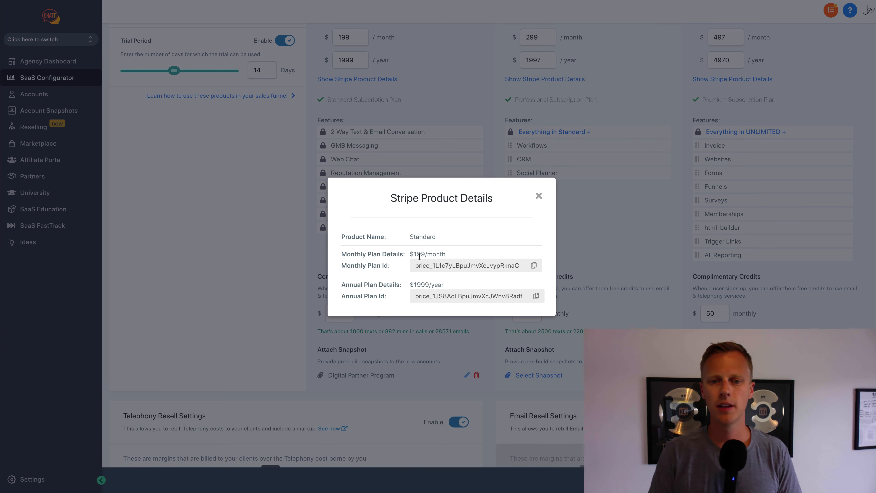
pyautogui.click(534, 265)
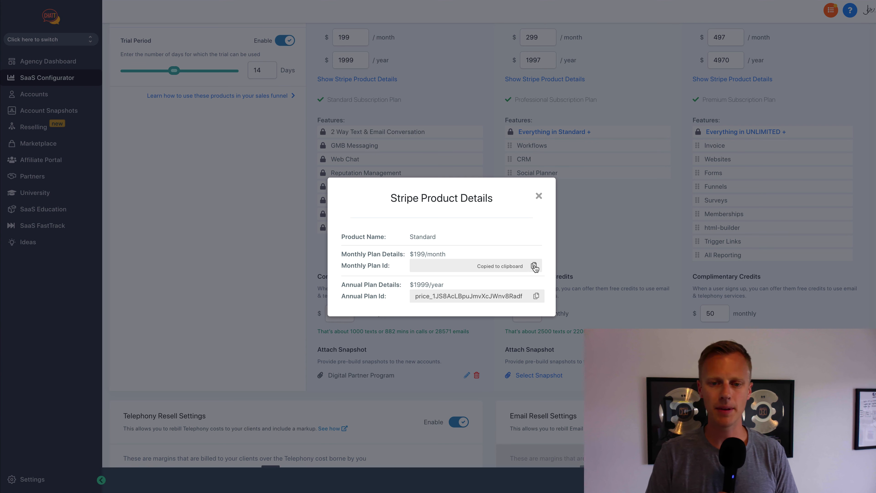
pyautogui.click(539, 196)
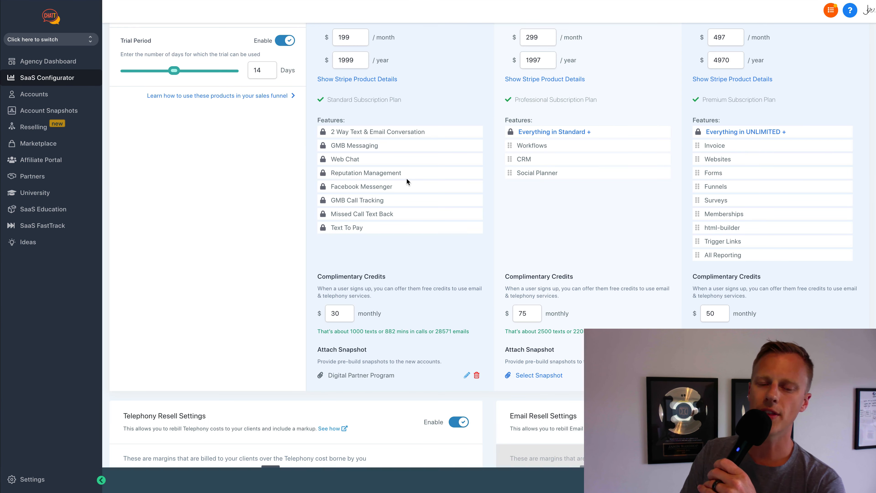
pyautogui.scroll(3, 407, 182)
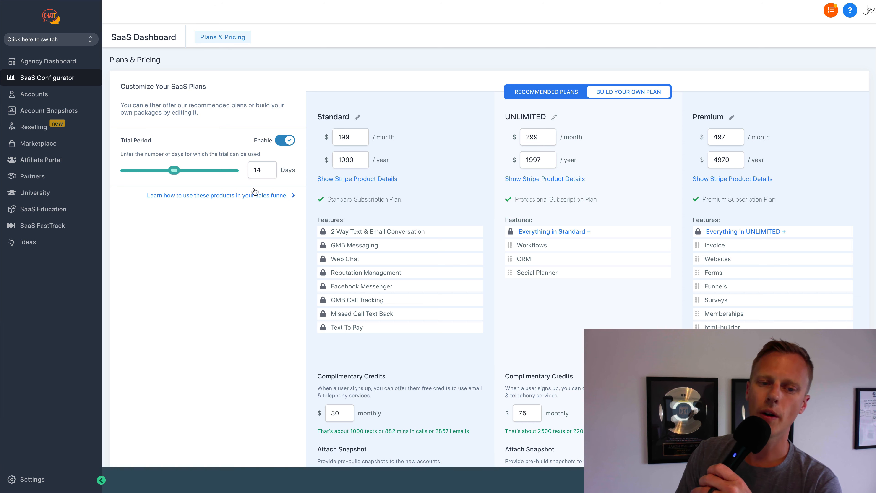
pyautogui.scroll(-4, 424, 211)
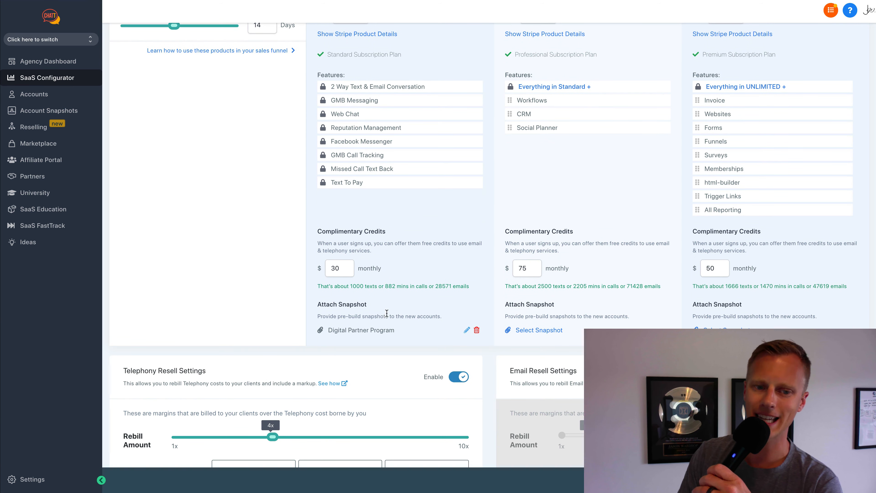
pyautogui.scroll(-1, 274, 402)
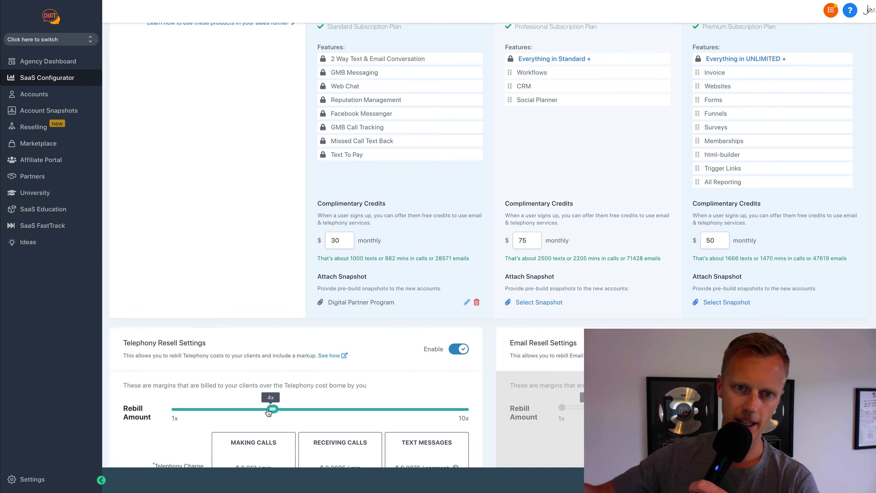
pyautogui.scroll(5, 257, 173)
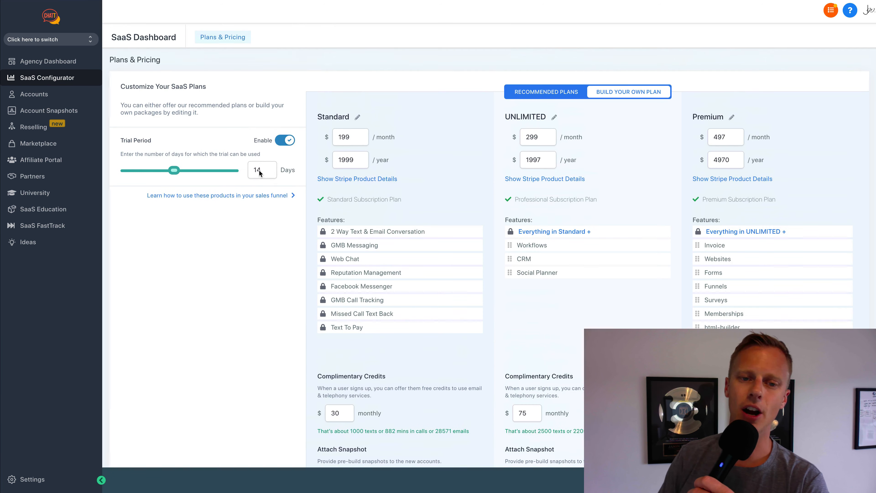
# - Re-copy the Standard monthly price ID and return to the agency's Accounts list
pyautogui.click(374, 180)
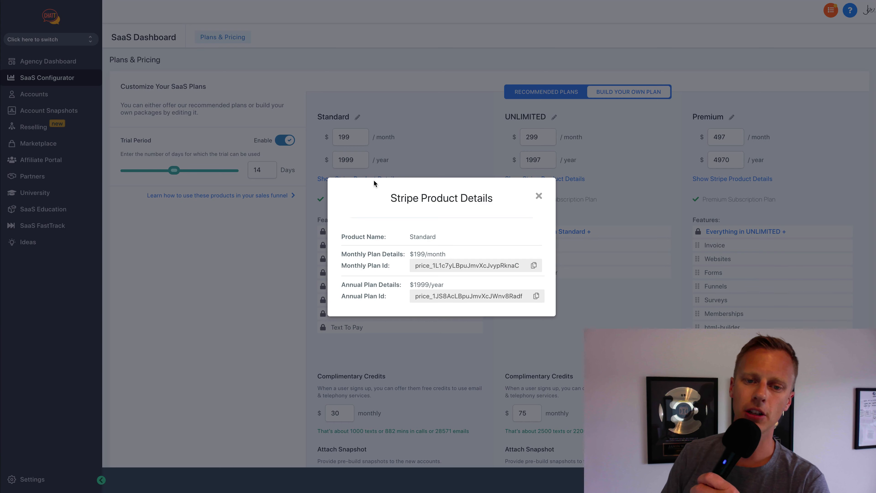
pyautogui.click(534, 266)
pyautogui.click(238, 259)
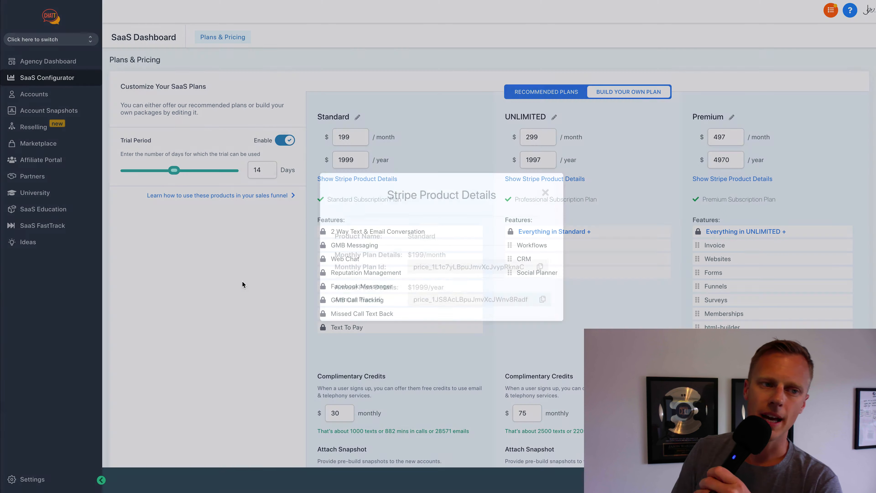
pyautogui.click(55, 96)
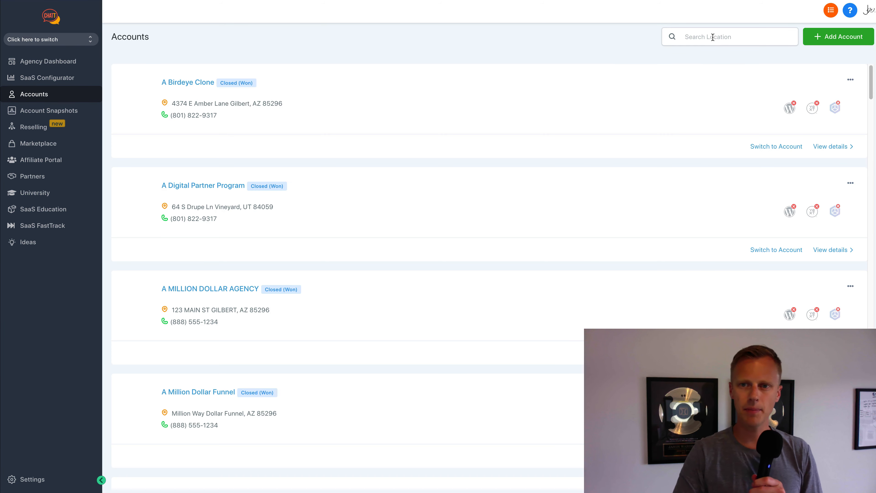
# - Search 'gohigh', switch into GoHighLevel SaaS Mode, and show its Sites funnels list
pyautogui.click(714, 38)
pyautogui.write('gohigh')
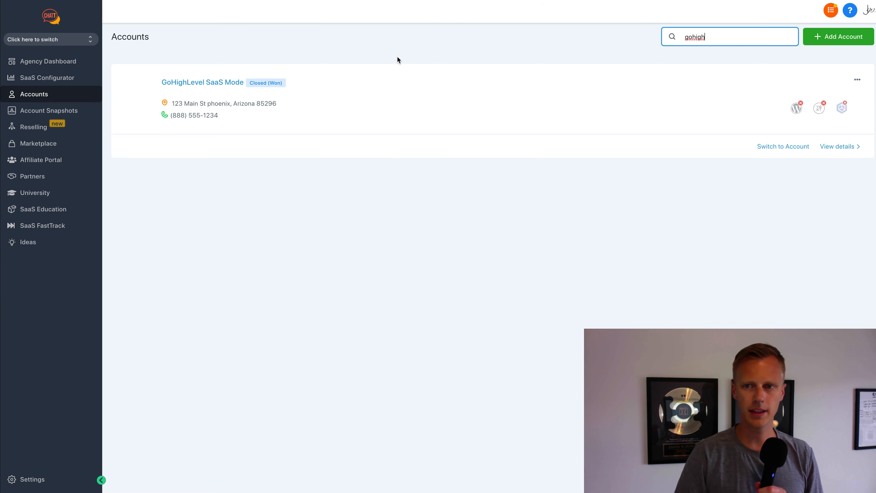
pyautogui.click(787, 148)
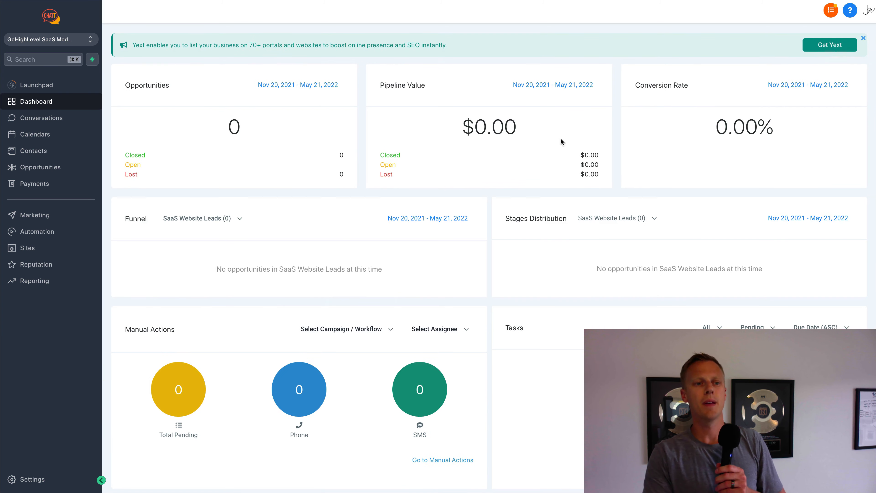
pyautogui.click(44, 252)
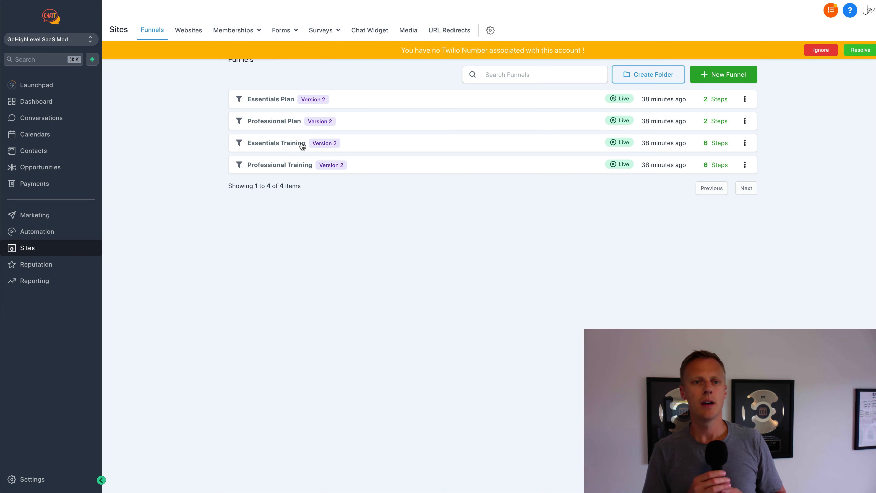
pyautogui.click(192, 34)
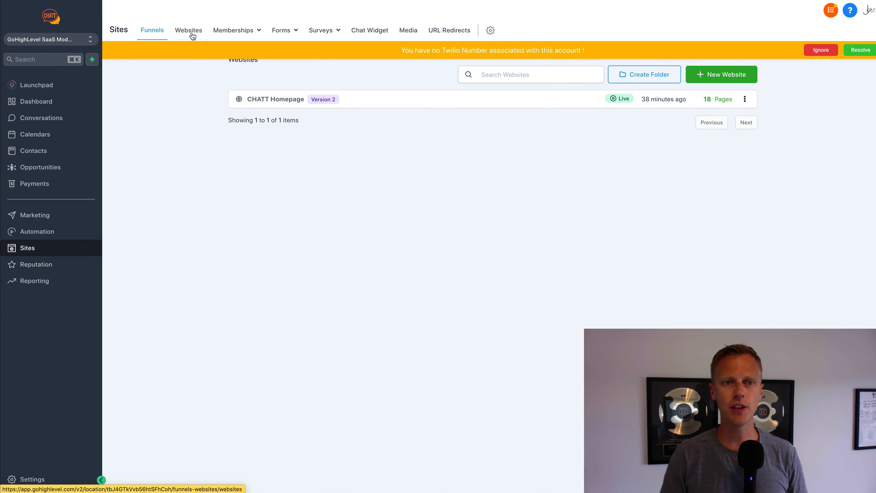
pyautogui.click(269, 100)
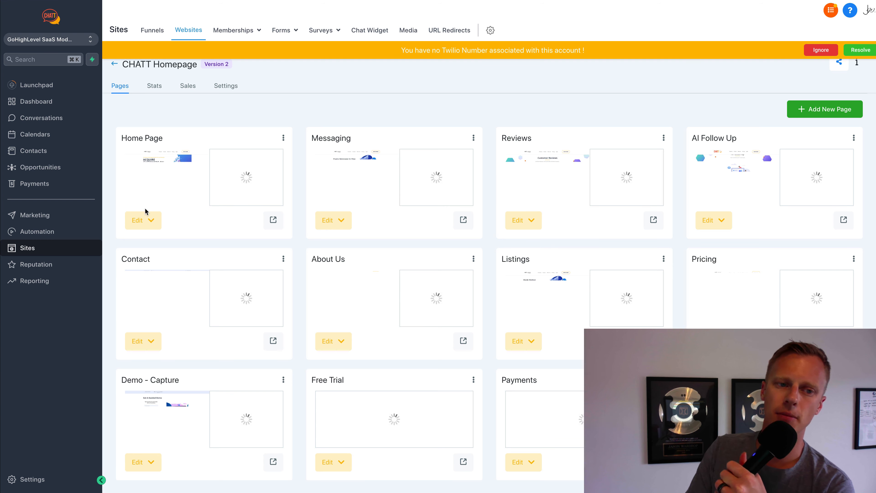
pyautogui.click(273, 215)
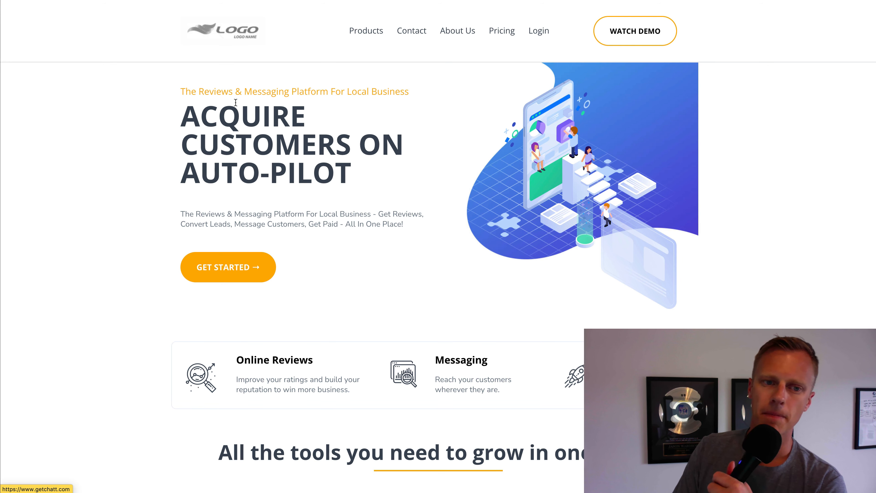
pyautogui.scroll(-1, 197, 131)
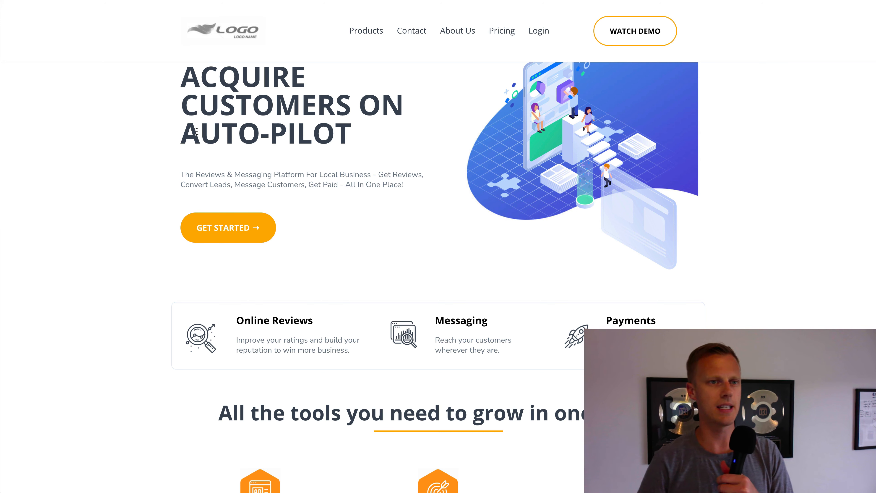
pyautogui.scroll(-6, 264, 114)
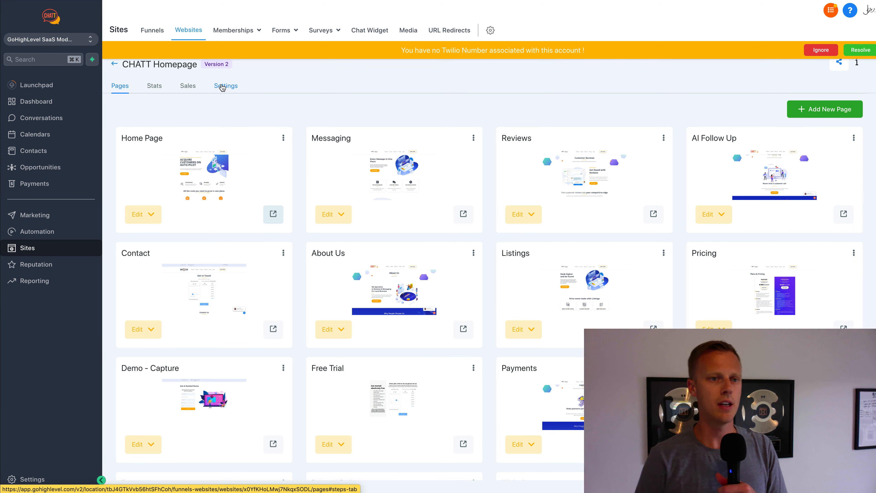
pyautogui.click(154, 32)
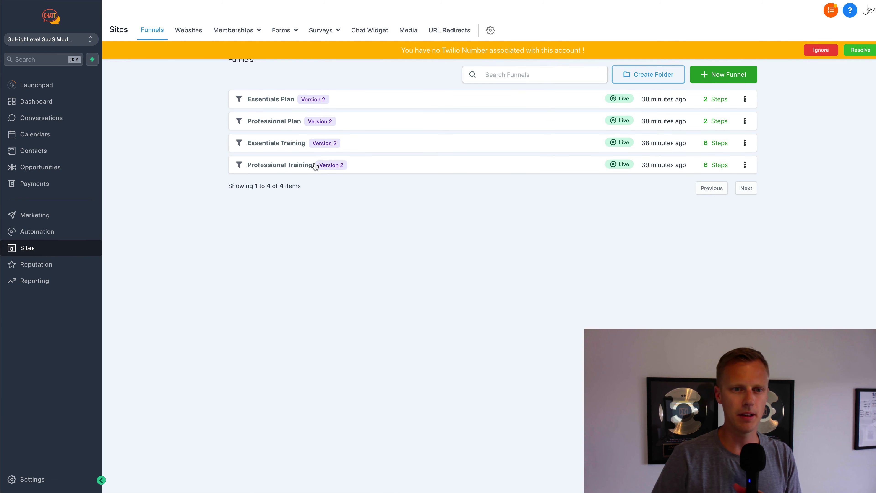
# - Add a product named Essentials with a $199 displayed price to the Essentials Plan checkout
pyautogui.click(272, 99)
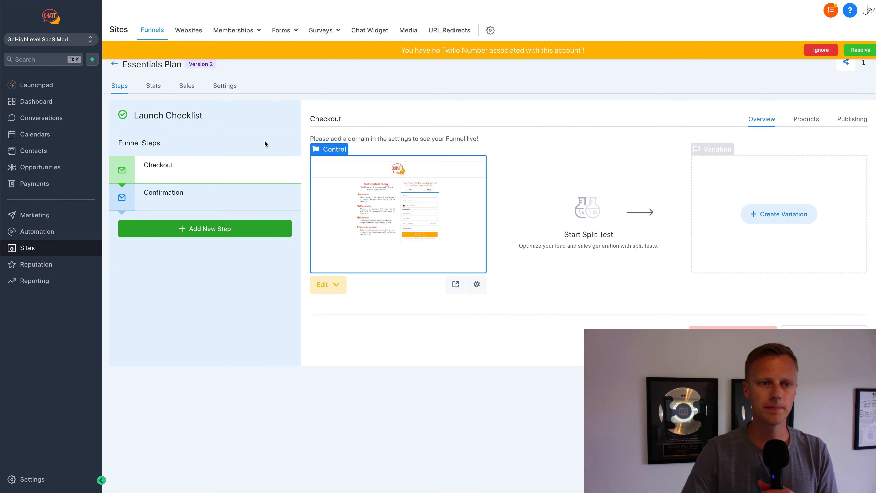
pyautogui.click(803, 125)
pyautogui.click(806, 159)
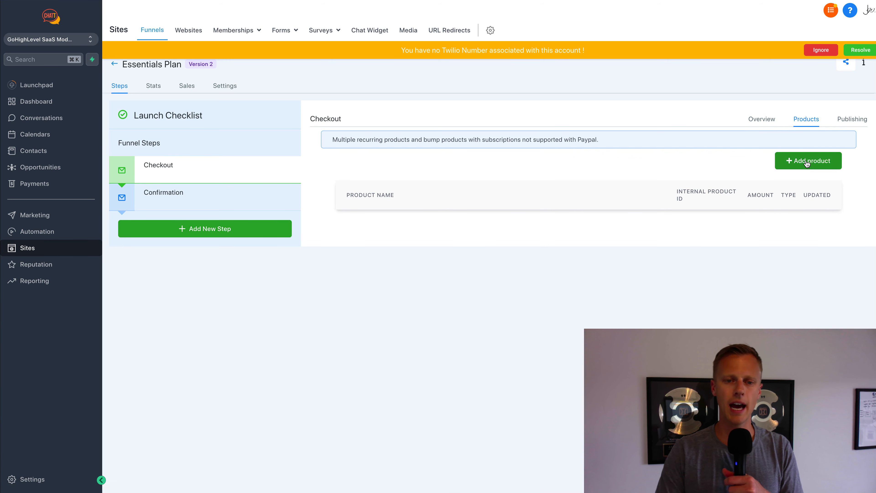
pyautogui.click(498, 186)
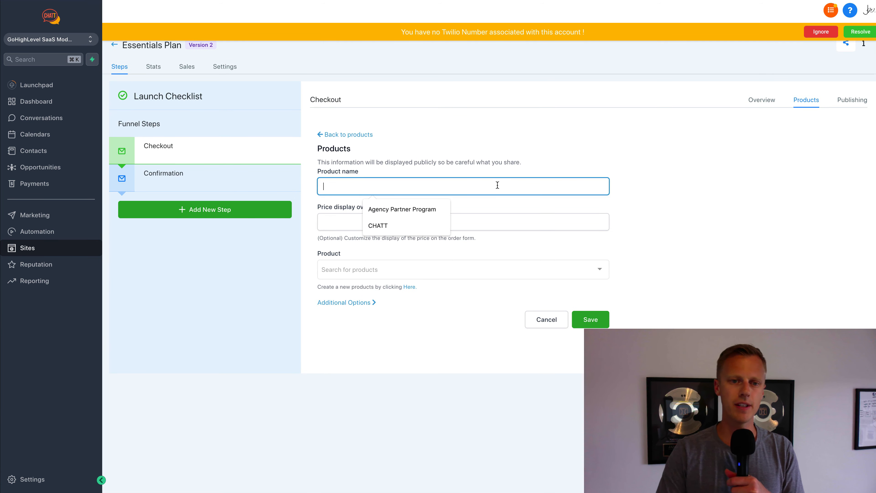
pyautogui.write('Essentials')
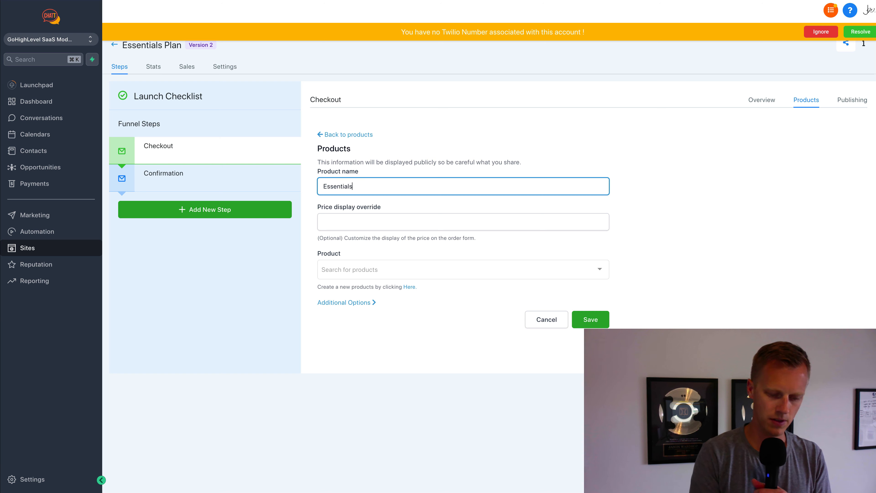
pyautogui.click(487, 215)
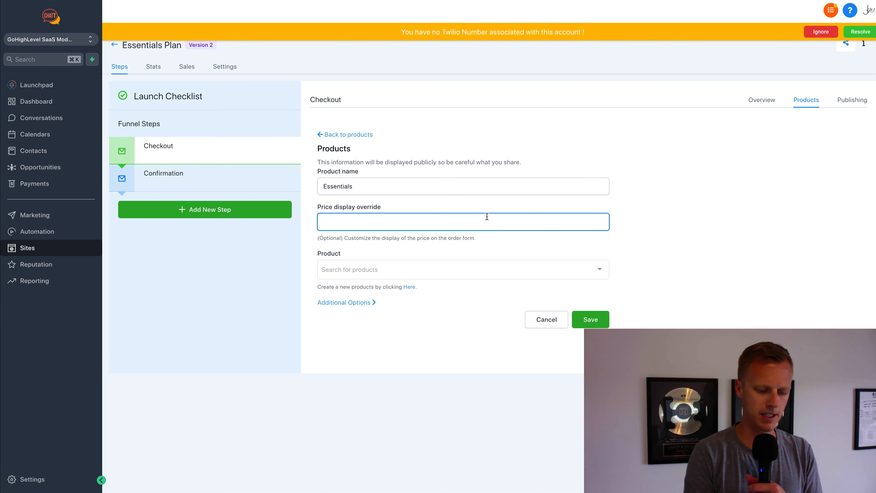
pyautogui.write('$199')
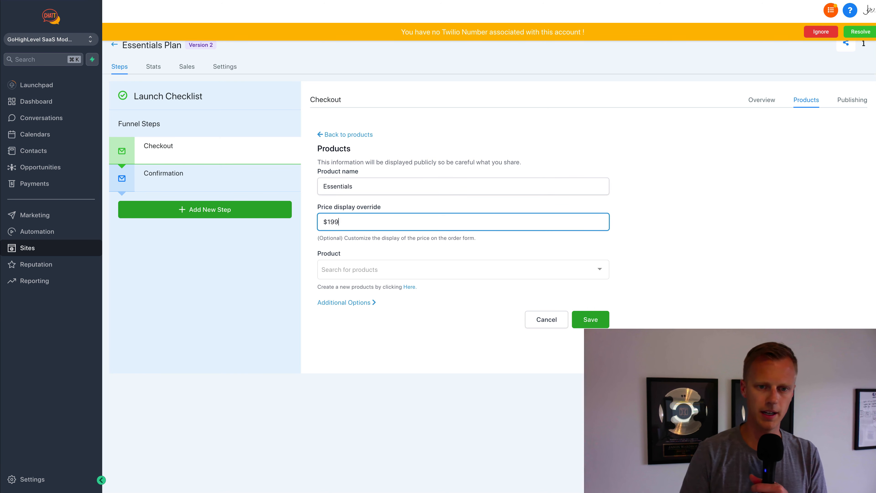
# - Find the product list empty and go to the sub-account's Payments section
pyautogui.click(481, 270)
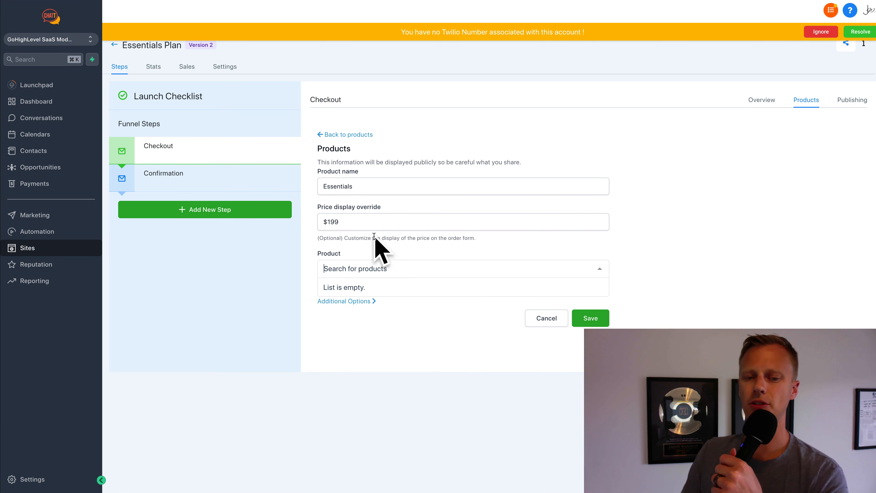
pyautogui.click(380, 249)
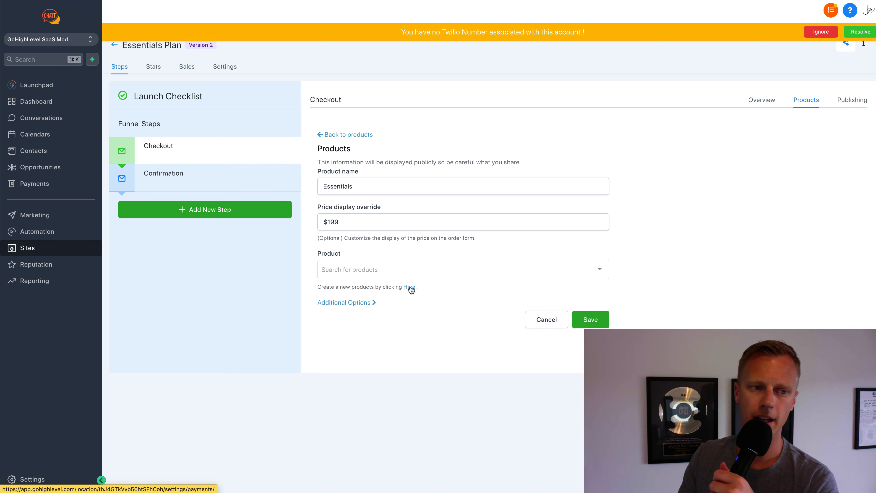
pyautogui.click(51, 188)
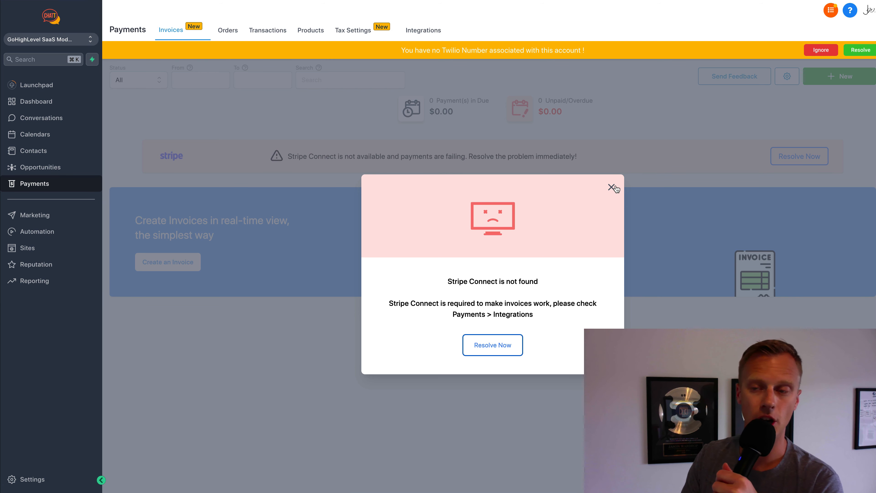
# - Confirm the Stripe integration, then import the $199.00 monthly Standard price from Stripe
pyautogui.click(496, 342)
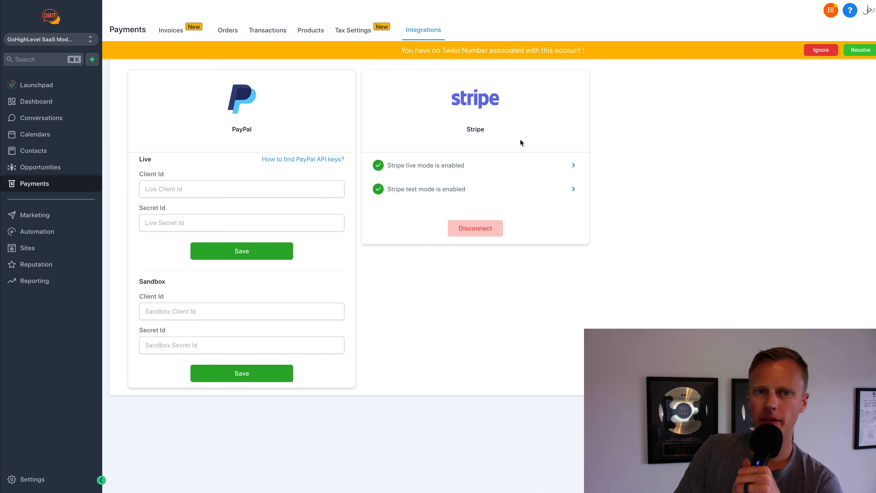
pyautogui.click(315, 34)
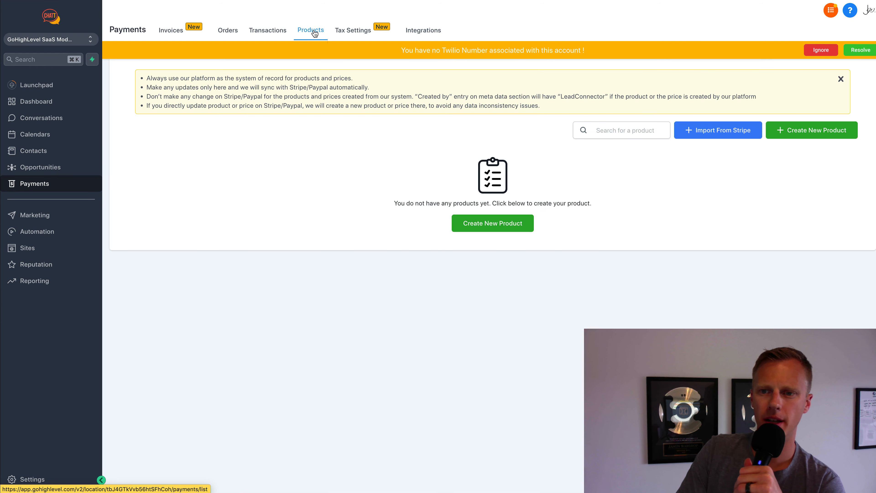
pyautogui.click(718, 131)
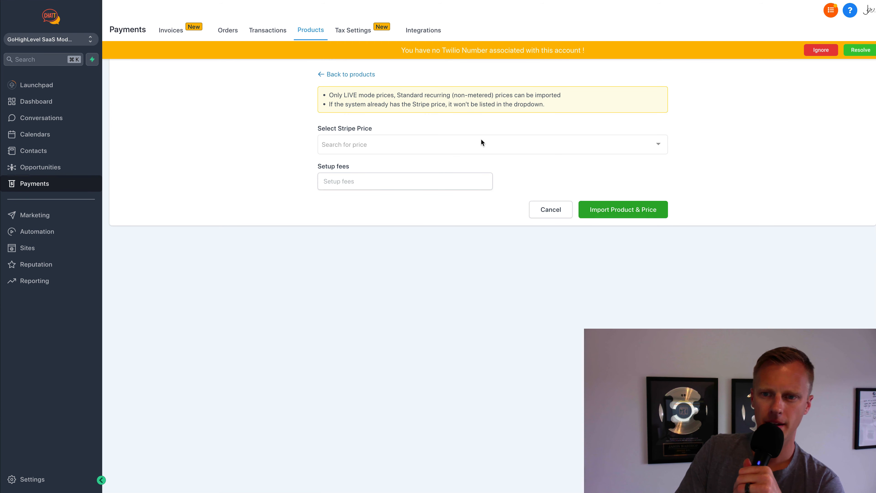
pyautogui.click(483, 147)
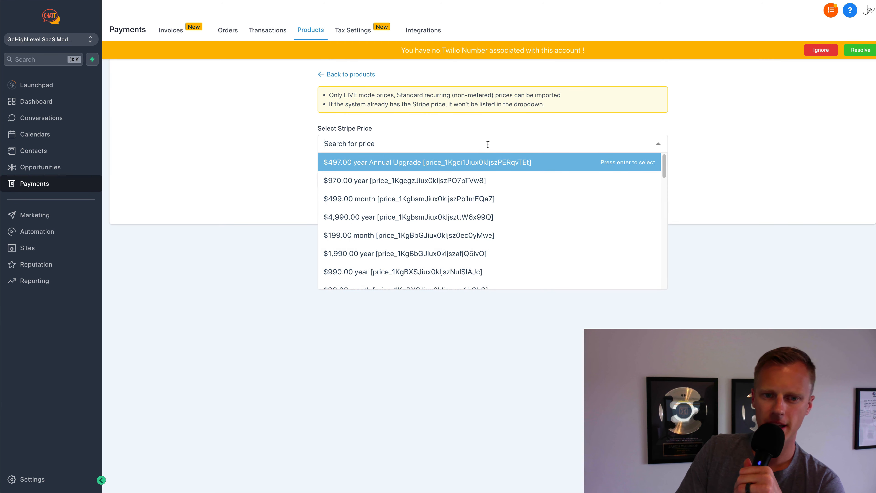
pyautogui.click(476, 238)
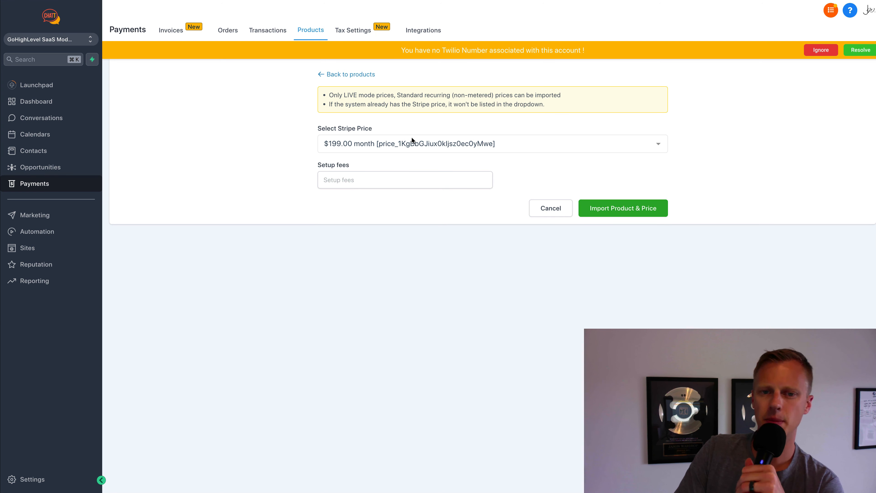
pyautogui.click(625, 209)
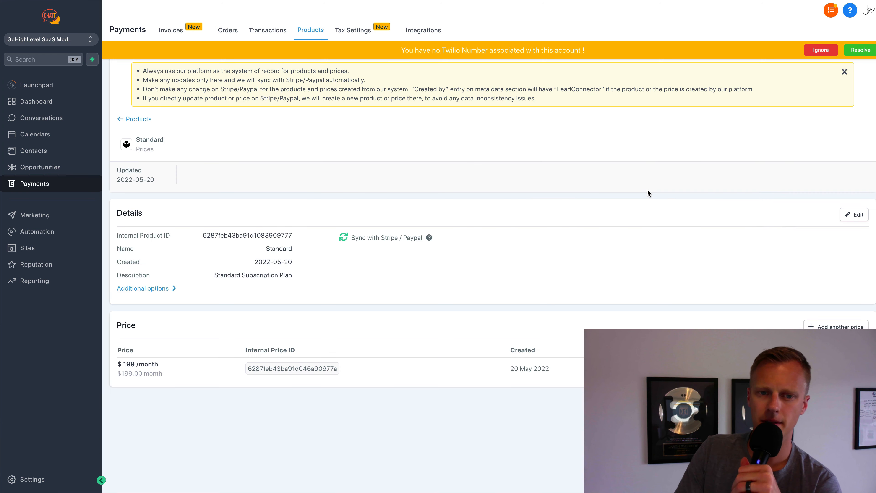
pyautogui.click(316, 33)
# - Import the $297 monthly Professional Lead Follow Up price and return to Products
pyautogui.click(730, 133)
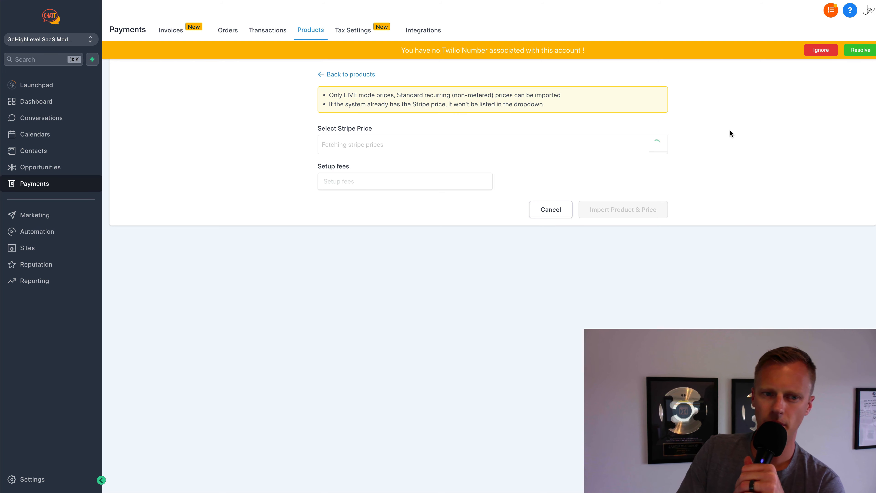
pyautogui.click(649, 145)
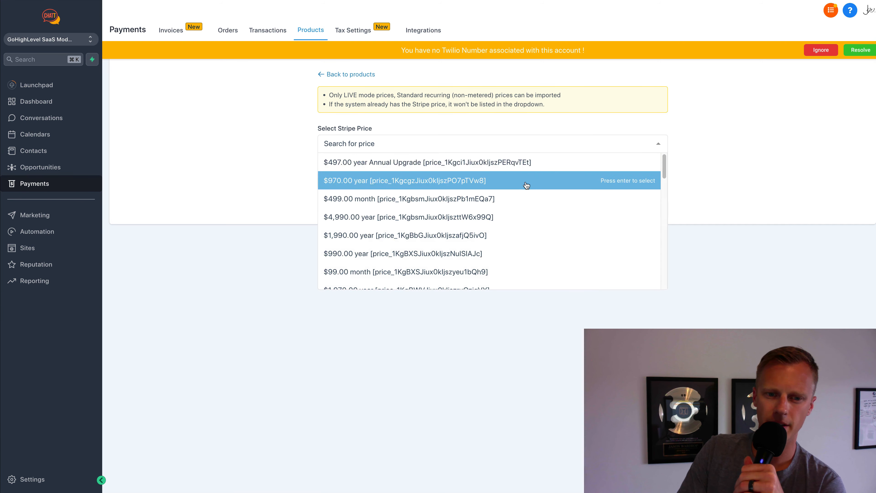
pyautogui.scroll(-5, 525, 184)
pyautogui.scroll(-4, 525, 187)
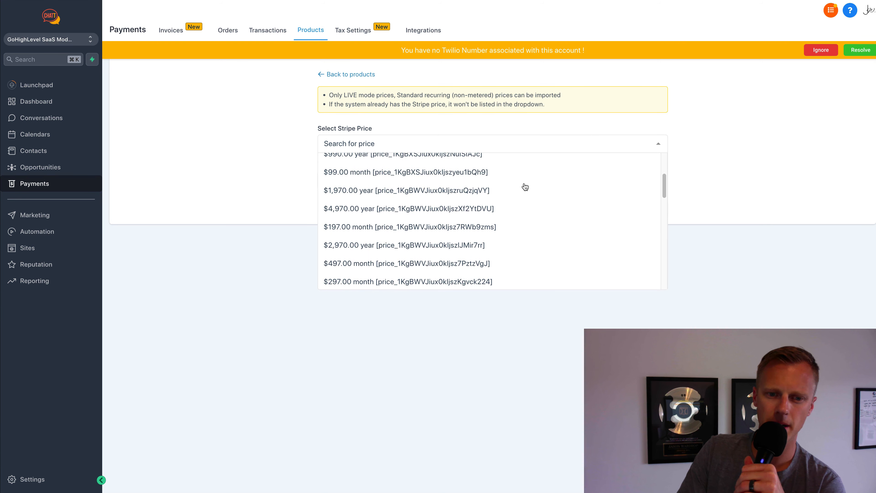
pyautogui.scroll(-5, 526, 187)
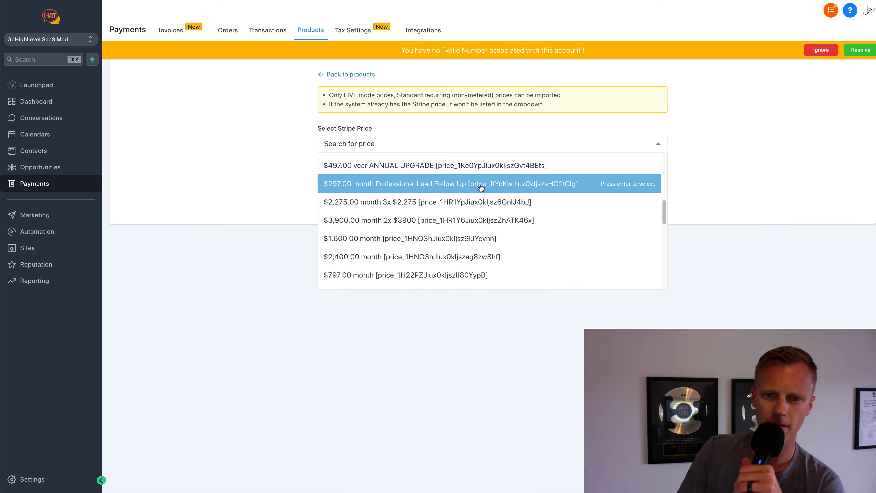
pyautogui.click(483, 183)
pyautogui.click(636, 209)
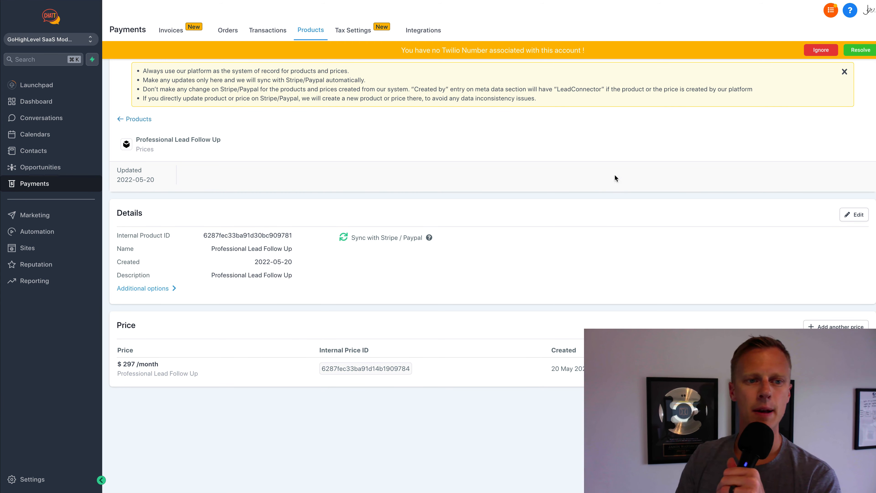
pyautogui.click(139, 119)
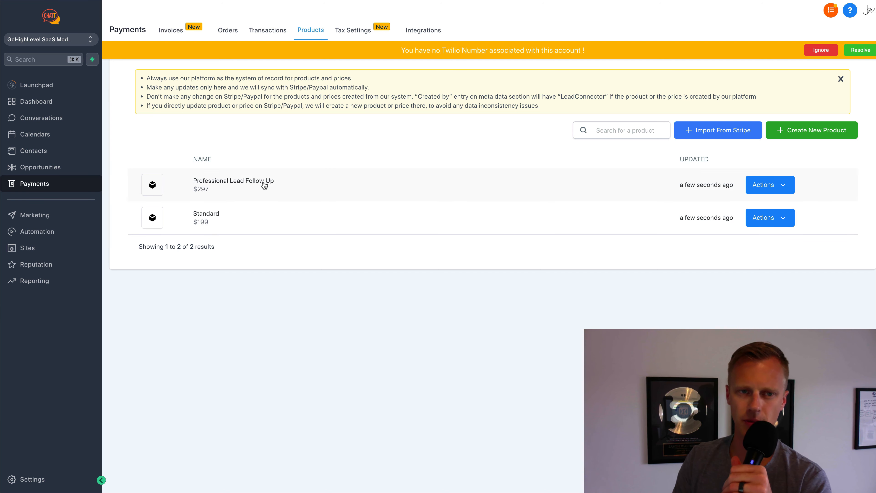
# - Add a checkout product named Essentials with a $199 price display to the Essentials Plan funnel
pyautogui.click(42, 253)
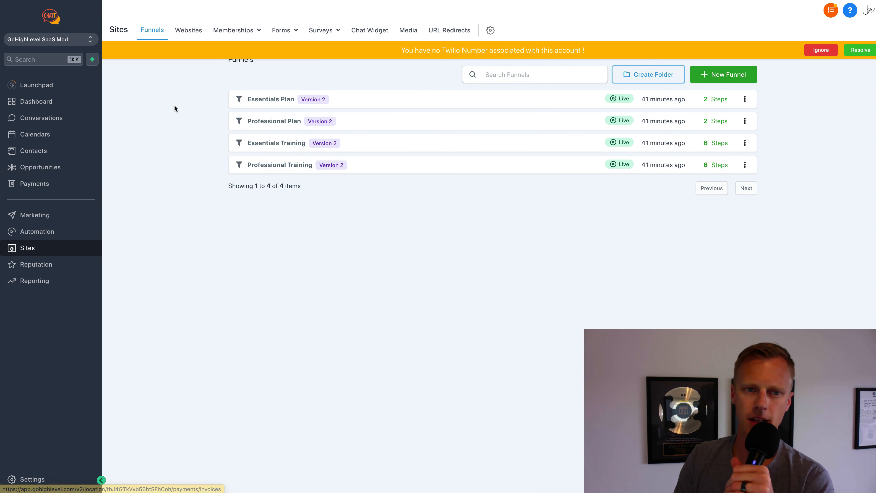
pyautogui.click(276, 99)
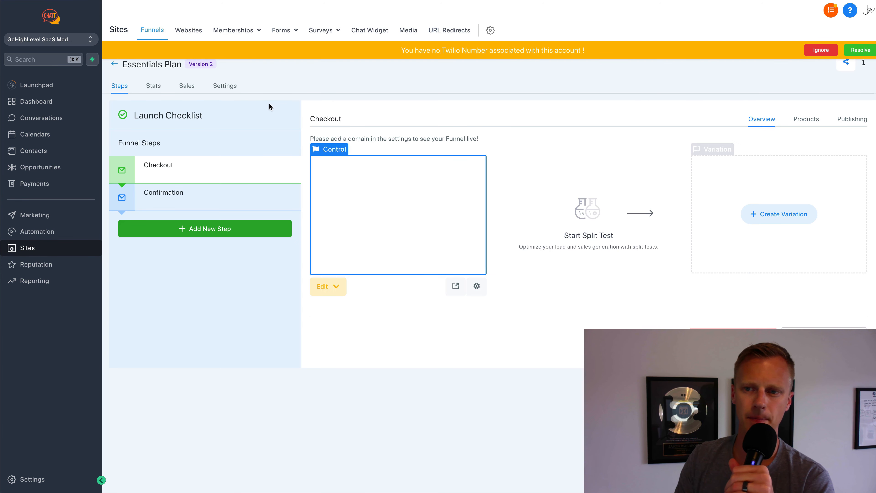
pyautogui.click(804, 121)
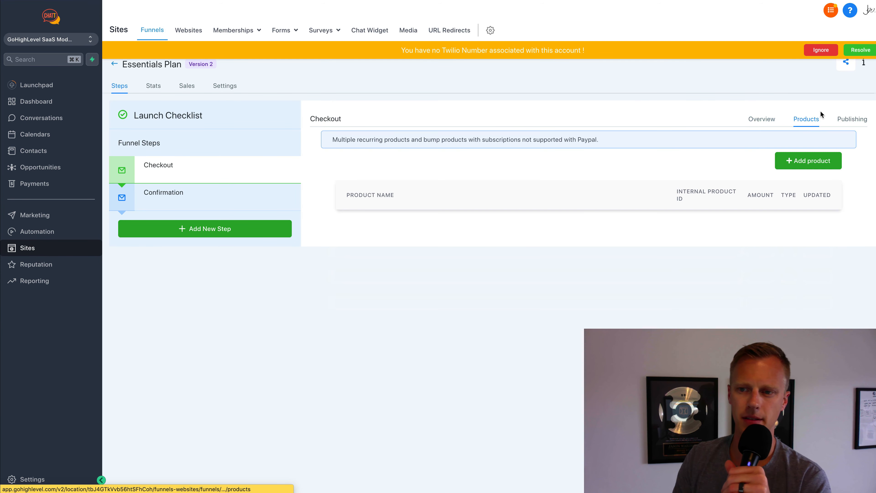
pyautogui.click(805, 161)
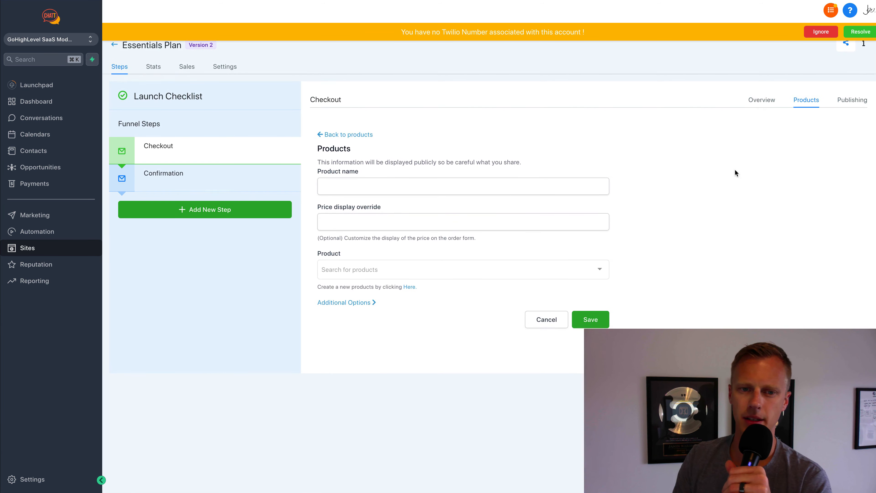
pyautogui.click(500, 180)
pyautogui.write('Esse')
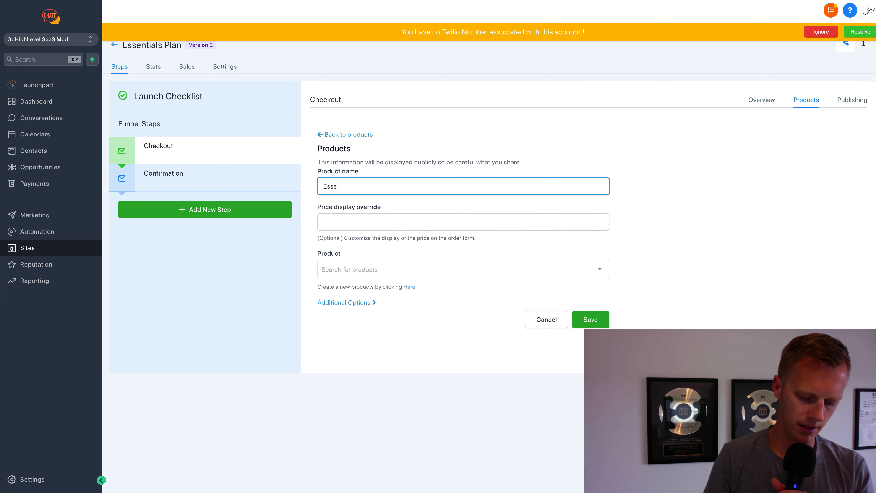
pyautogui.write('ntials')
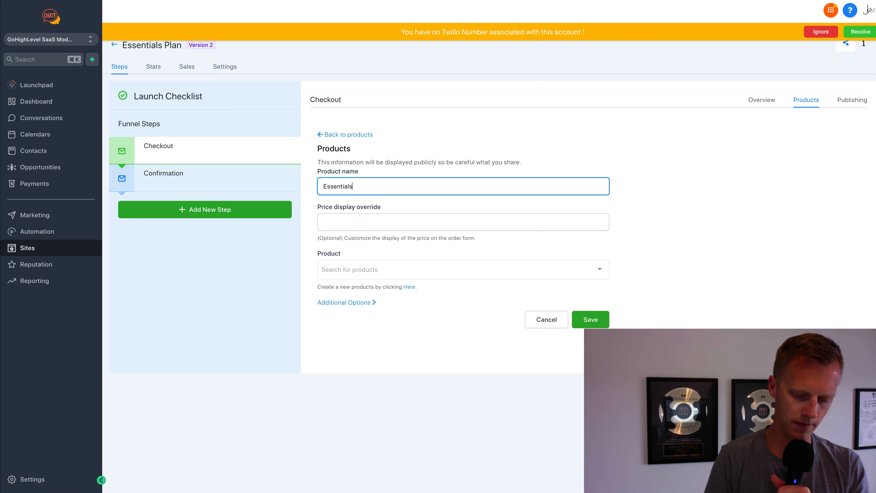
pyautogui.click(508, 220)
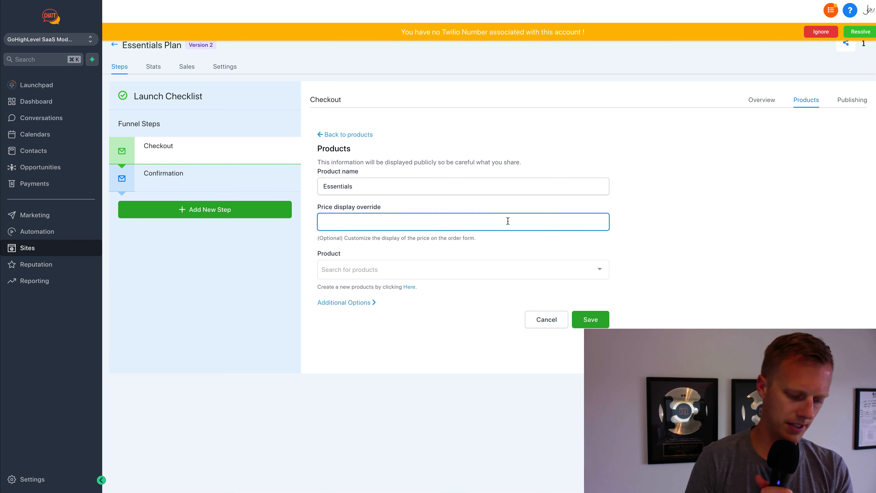
pyautogui.write('$199')
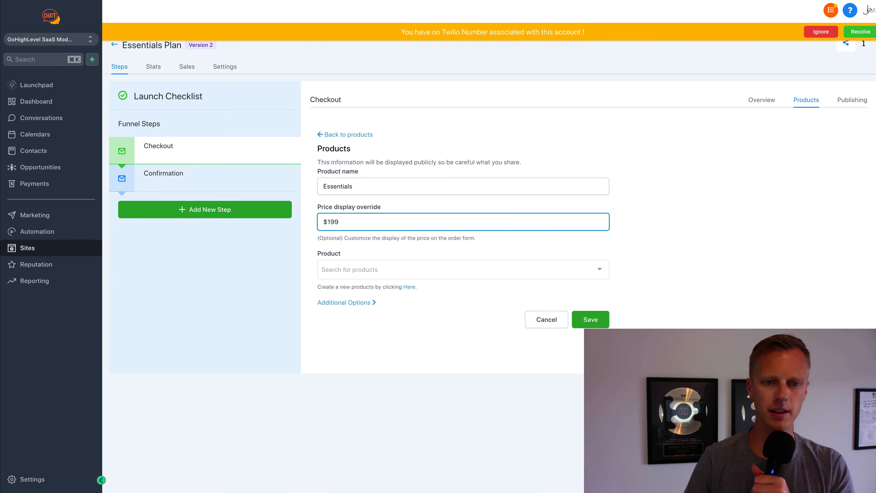
# - Link the Essentials product to Standard's $199.00 monthly price and save it
pyautogui.click(507, 274)
pyautogui.click(504, 305)
pyautogui.click(446, 315)
pyautogui.click(448, 333)
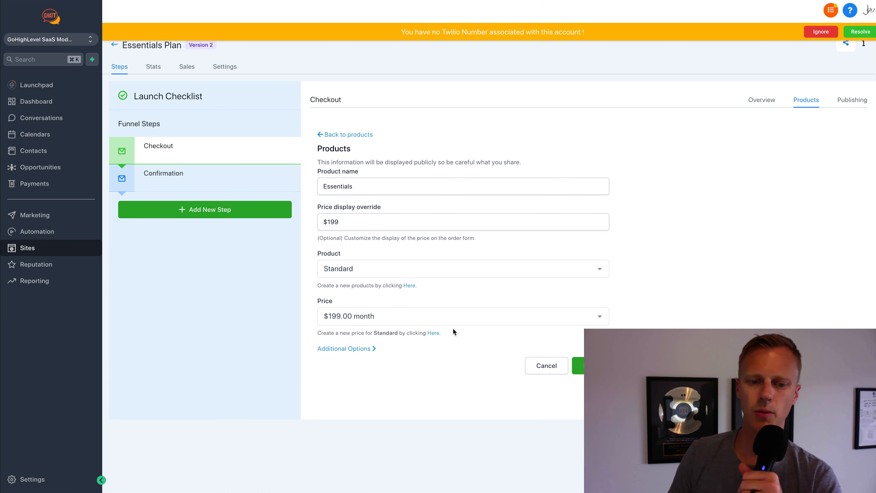
pyautogui.click(577, 365)
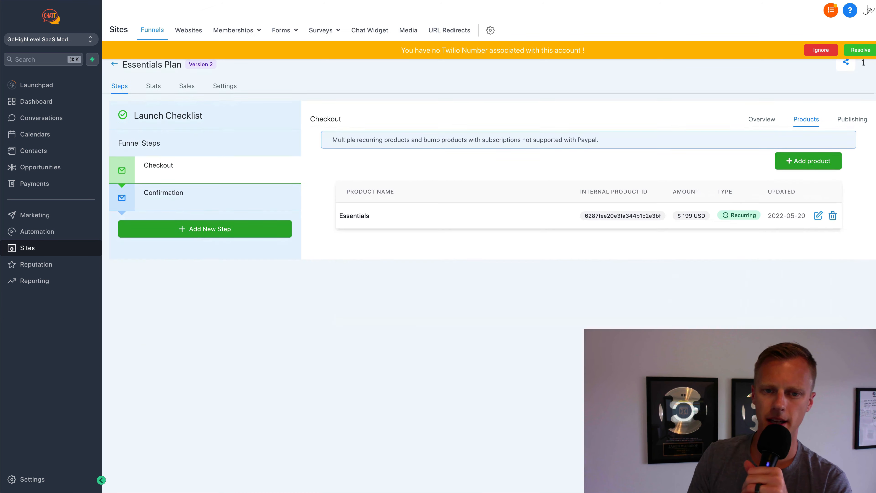
# - Open the live Essentials checkout, autofill test details with a test e-mail, and reach billing
pyautogui.click(159, 171)
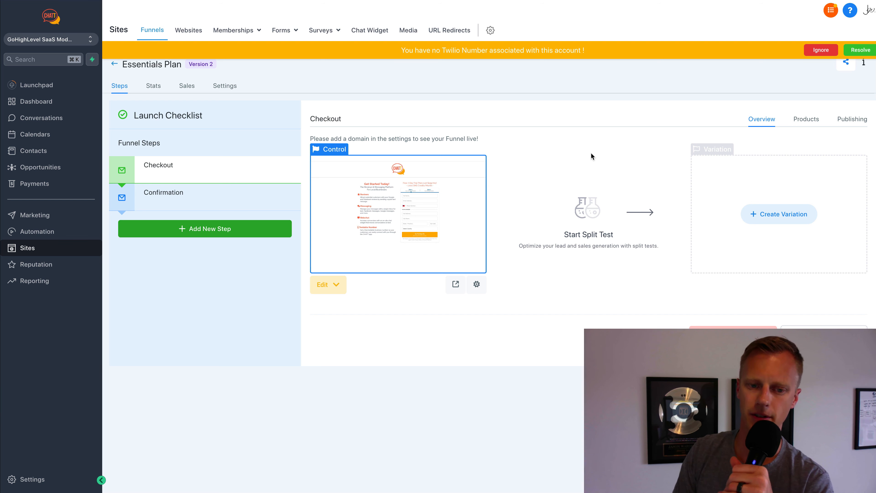
pyautogui.click(455, 284)
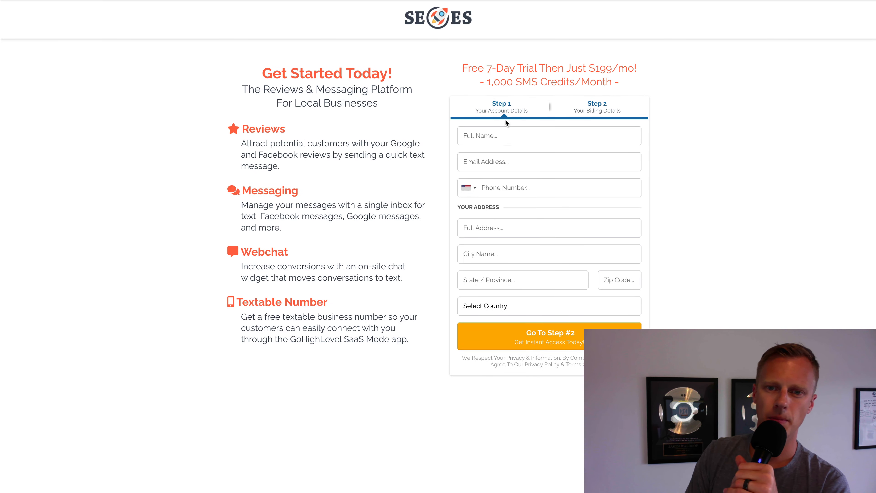
pyautogui.click(505, 136)
pyautogui.click(535, 190)
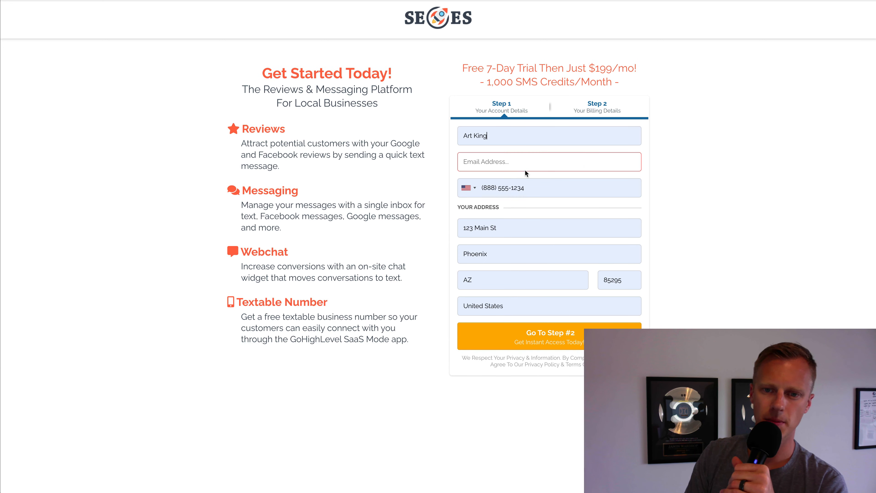
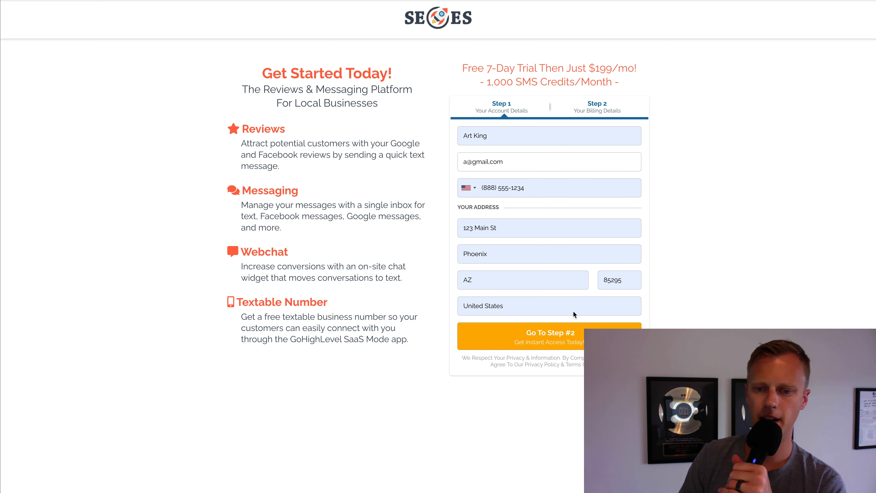
pyautogui.click(568, 340)
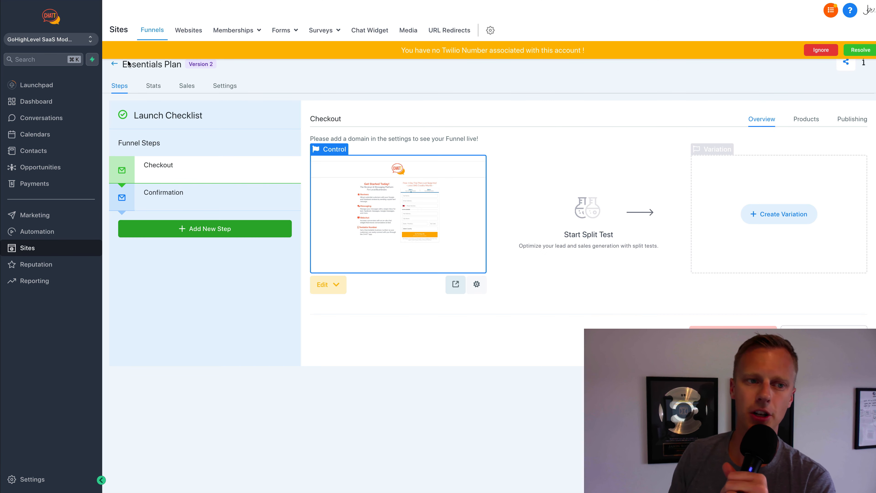
# - Enter the A Digital Partner Program sub-account via Agency View, then show the affiliate signup page
pyautogui.click(75, 43)
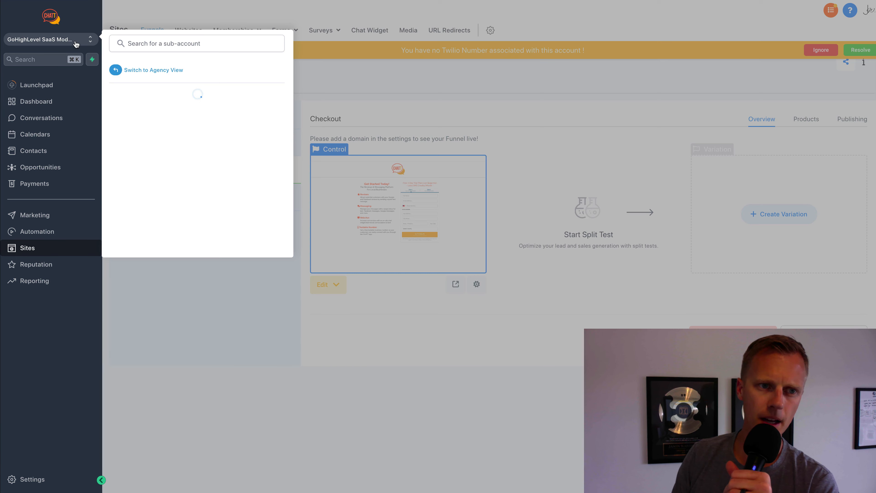
pyautogui.click(162, 71)
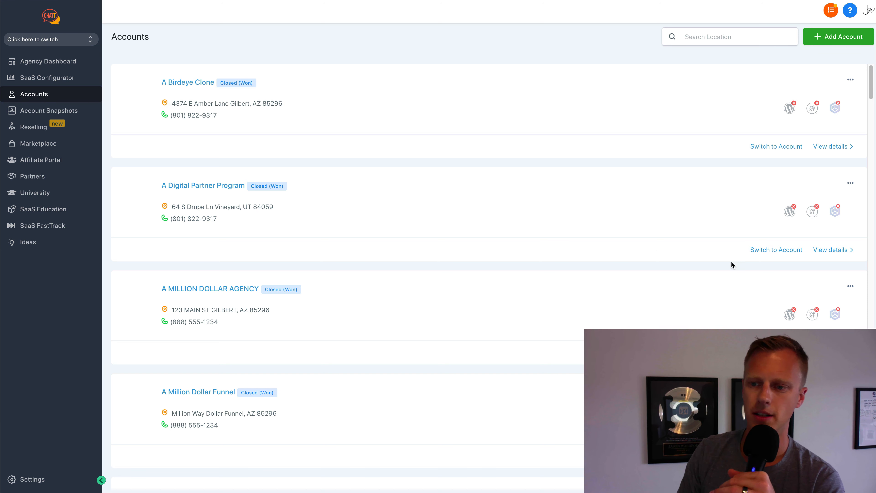
pyautogui.click(771, 250)
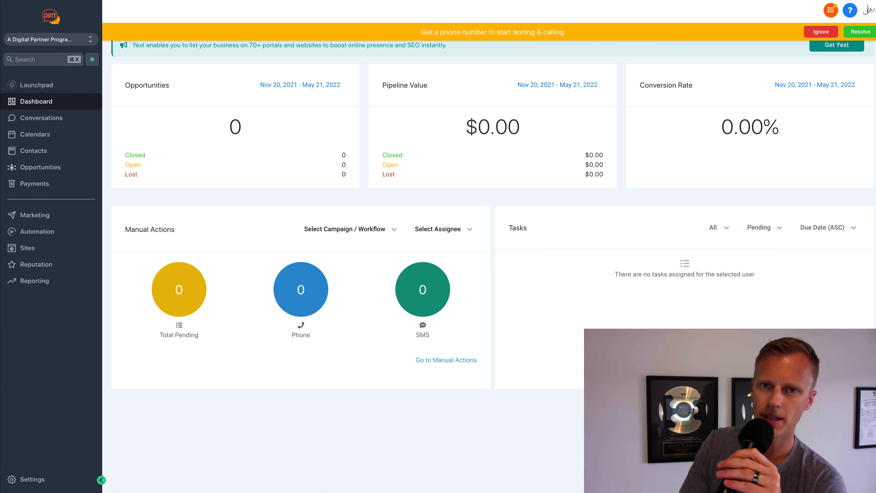
pyautogui.click(535, 1)
pyautogui.hotkey('ctrl', 'Tab')
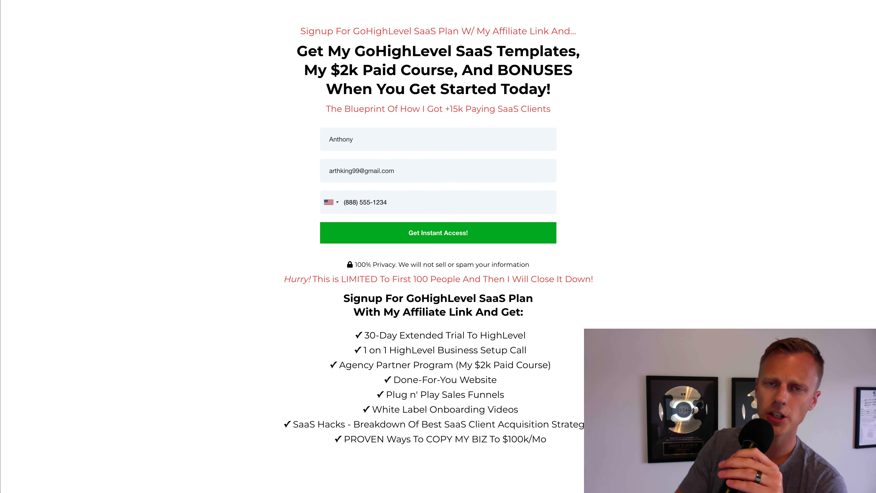